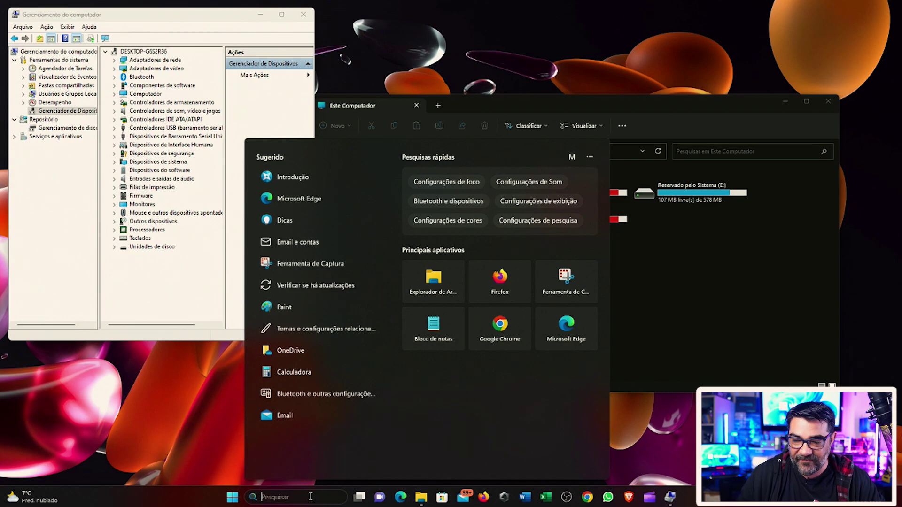
# Open the Windows Update settings and check for available updates
pyautogui.write('up')
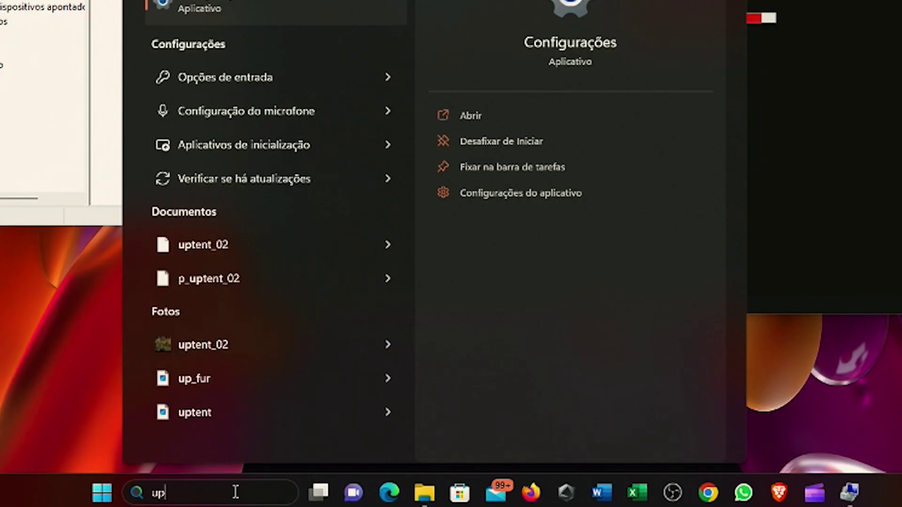
pyautogui.write('ad')
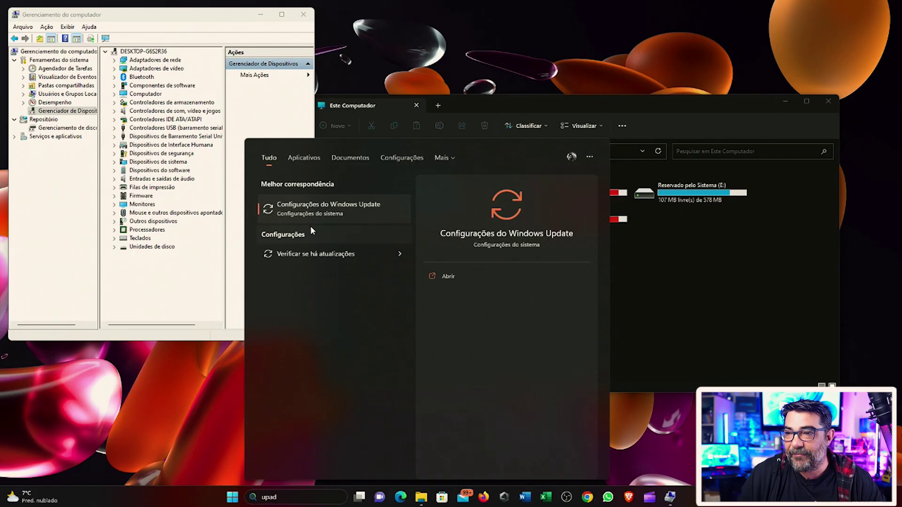
pyautogui.click(317, 255)
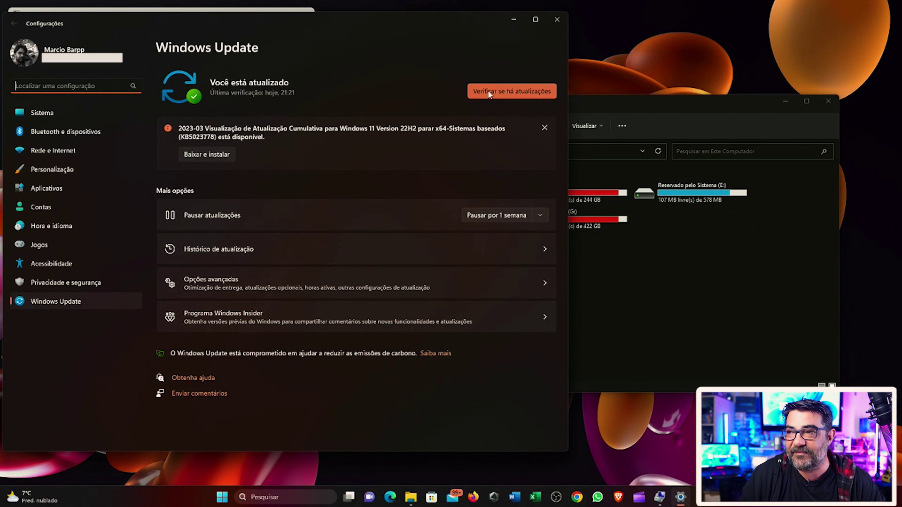
pyautogui.click(504, 94)
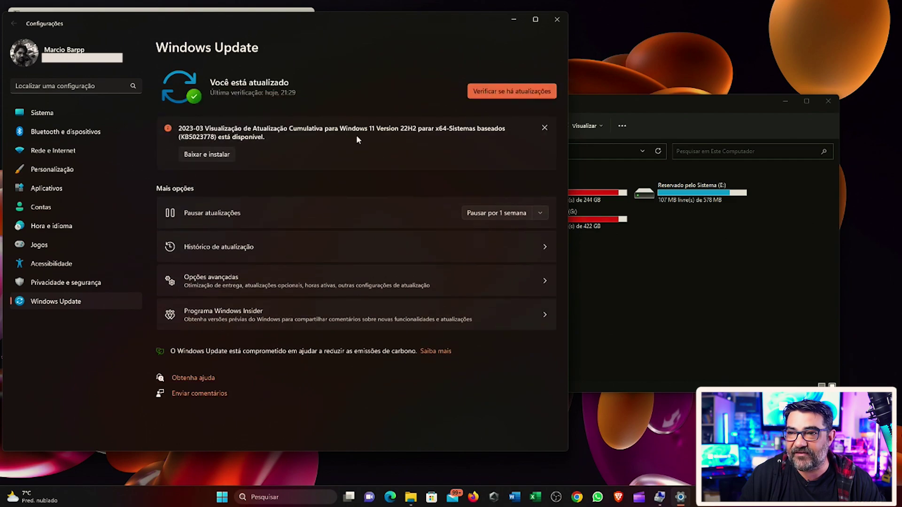
# Start downloading and installing the 2023-03 cumulative update preview (KB5023778), and close the open windows
pyautogui.click(208, 155)
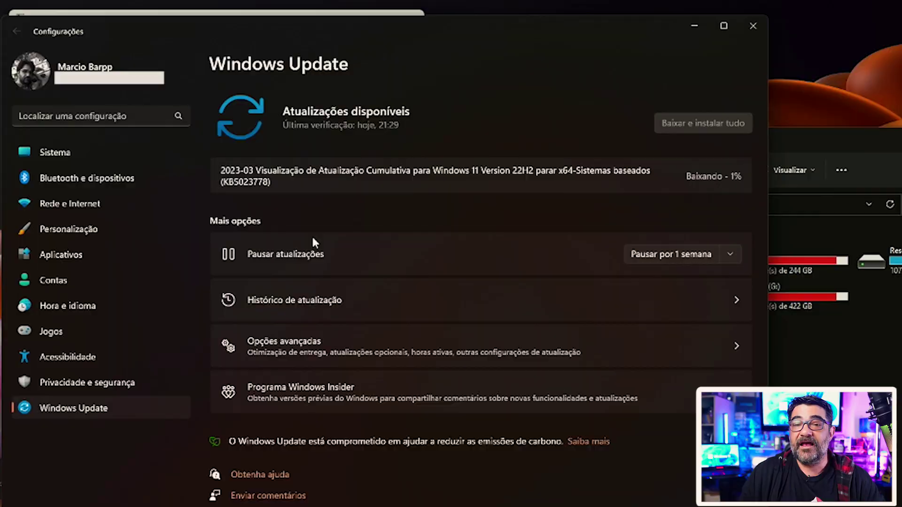
pyautogui.moveTo(577, 29); pyautogui.dragTo(901, 26)
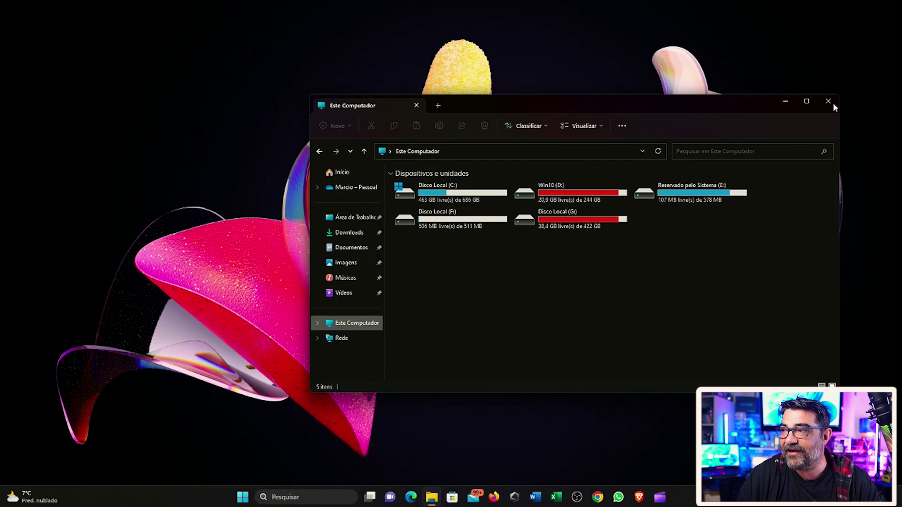
pyautogui.click(834, 104)
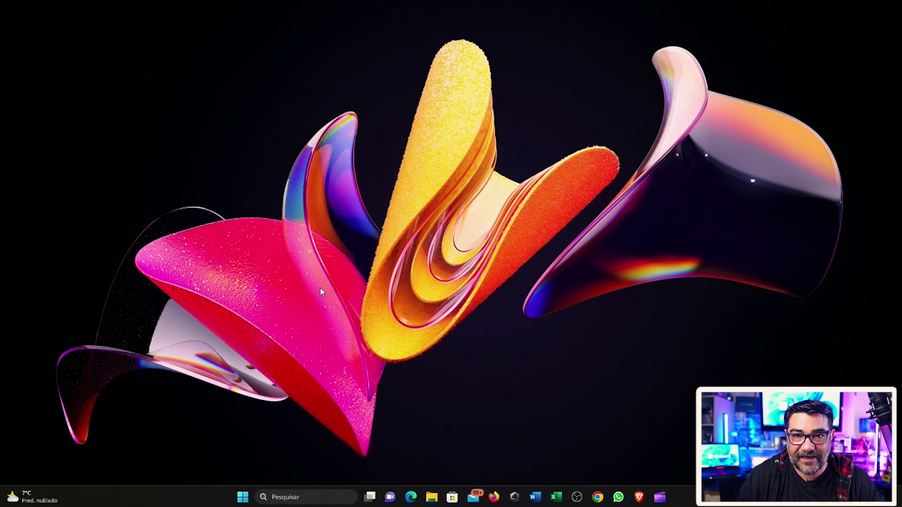
# Open Computer Management (Gerenciamento do computador) for Este Computador from File Explorer
pyautogui.click(432, 498)
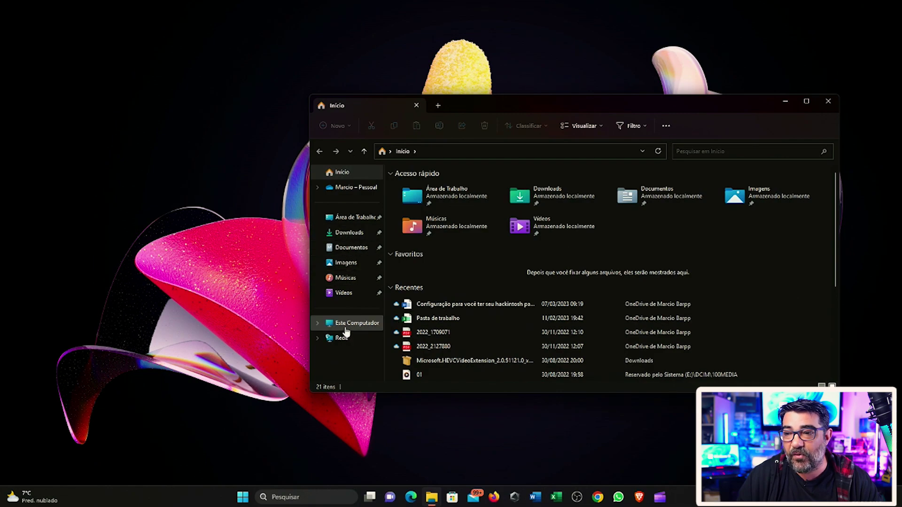
pyautogui.click(347, 328)
pyautogui.rightClick(348, 325)
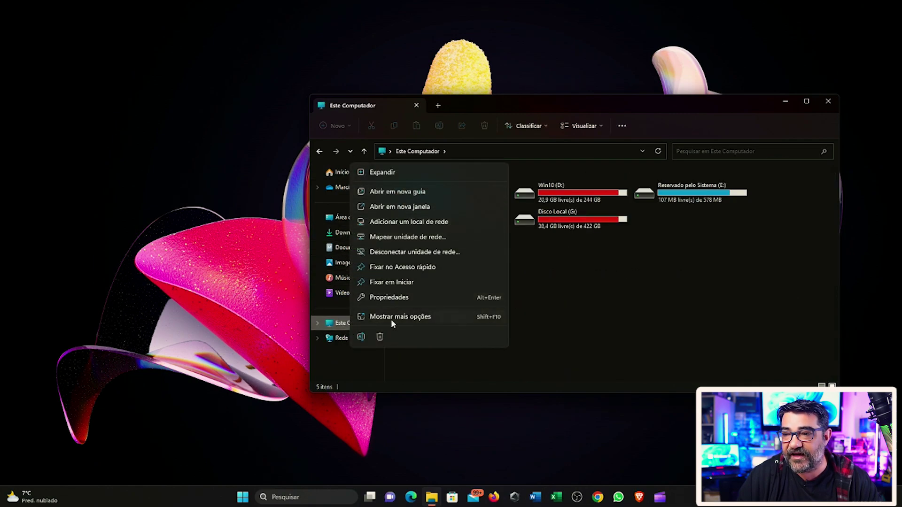
pyautogui.click(391, 317)
pyautogui.click(421, 338)
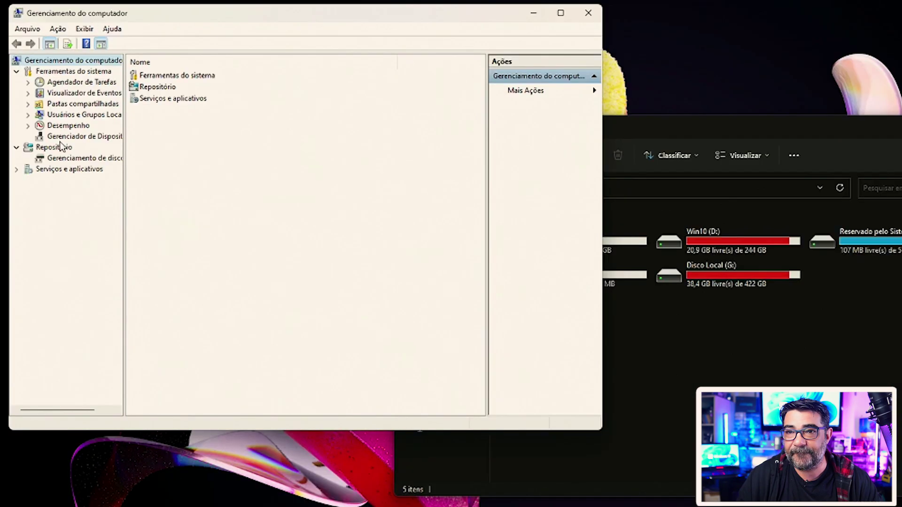
# Examine the Gerenciador de Dispositivos list, including Outros dispositivos, for devices with driver problems, and close Computer Management
pyautogui.click(63, 158)
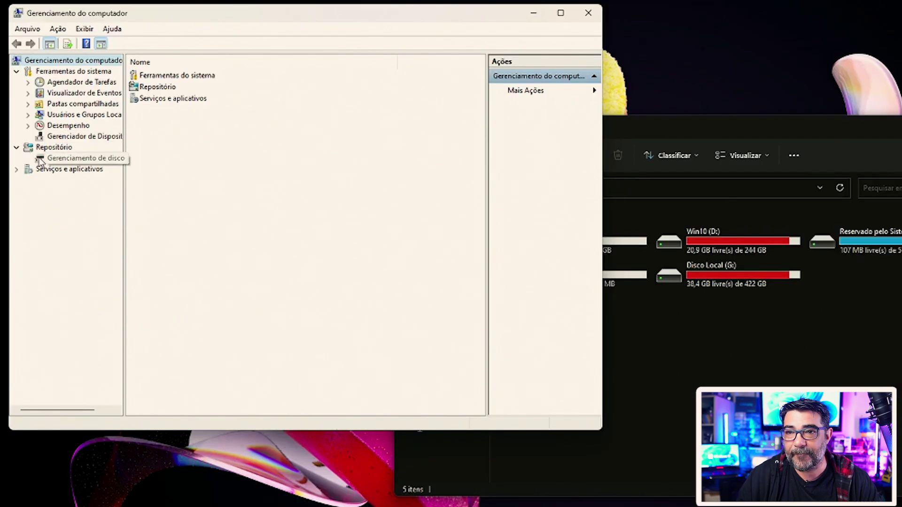
pyautogui.click(52, 137)
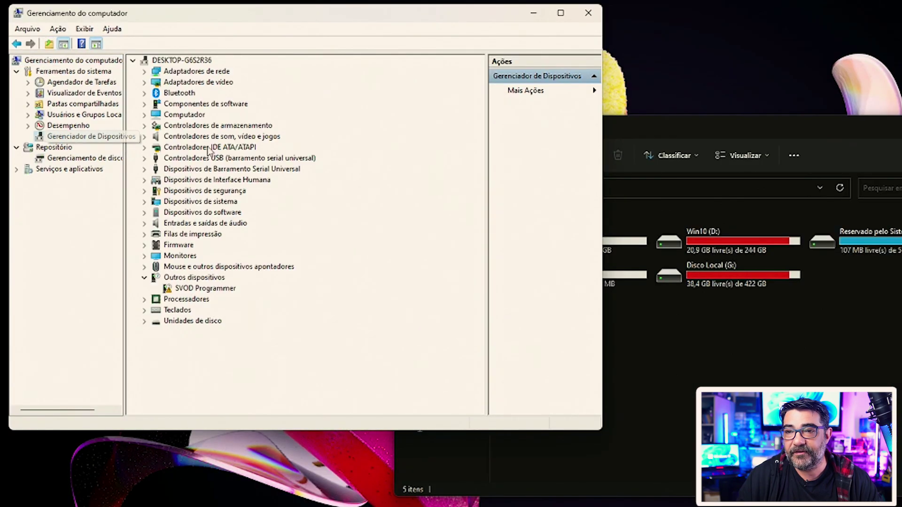
pyautogui.click(145, 277)
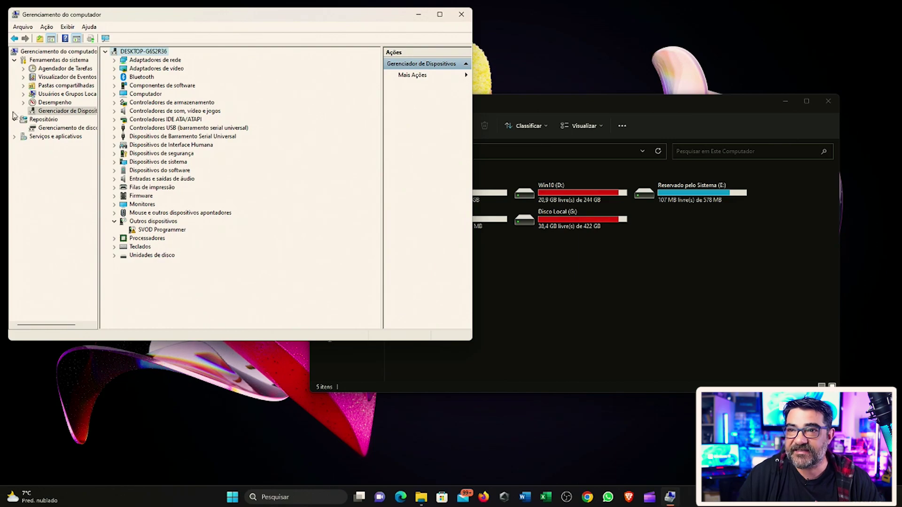
pyautogui.click(462, 14)
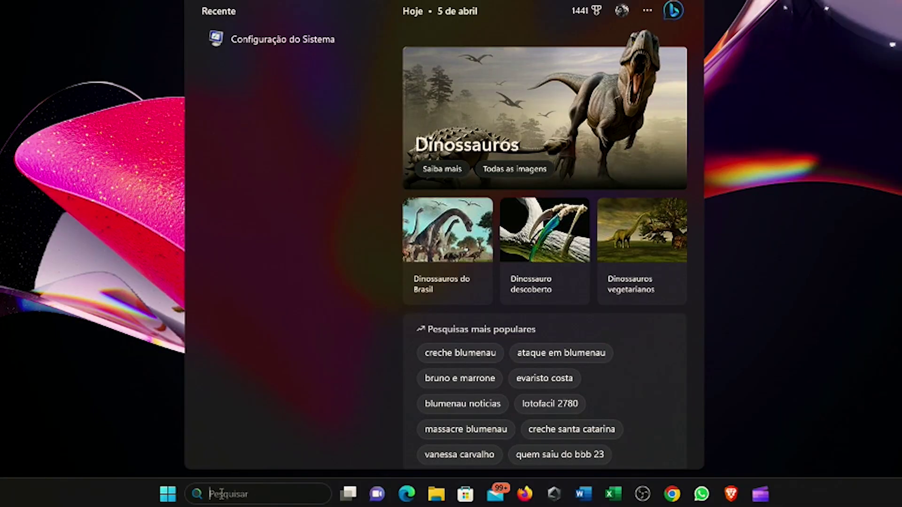
# Open Configuração do Sistema and go from its Inicialização de Programas section to the startup apps in Task Manager
pyautogui.write('configu')
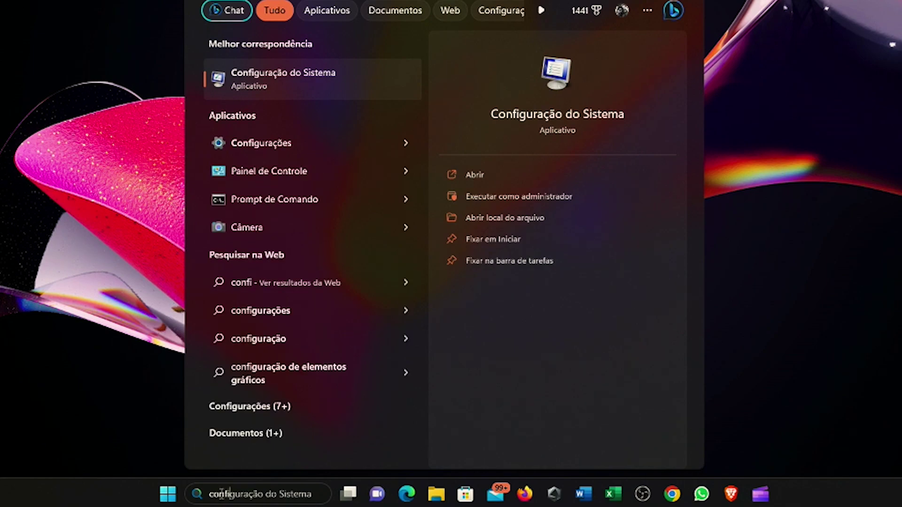
pyautogui.write('rações')
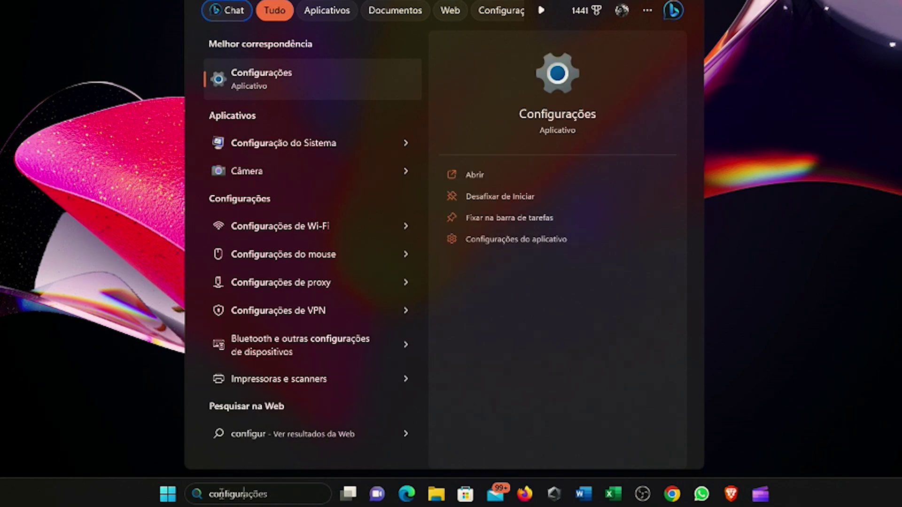
pyautogui.click(284, 142)
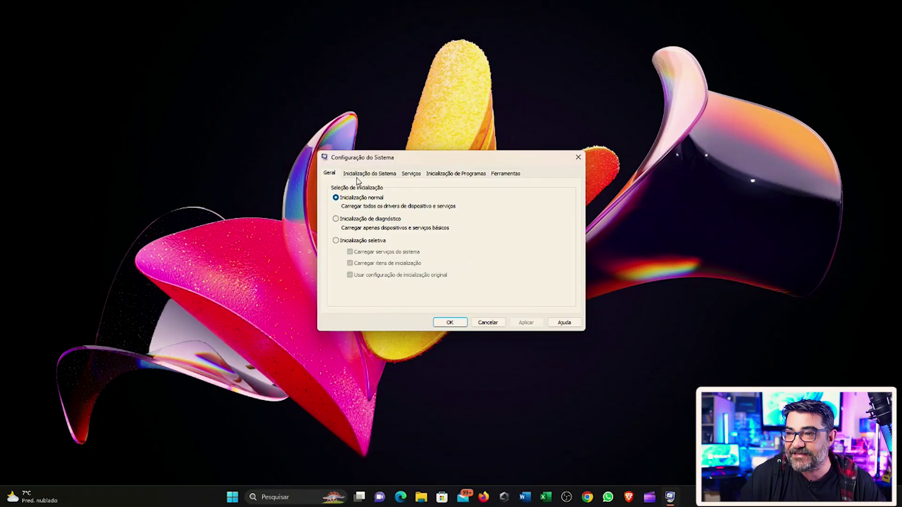
pyautogui.click(447, 175)
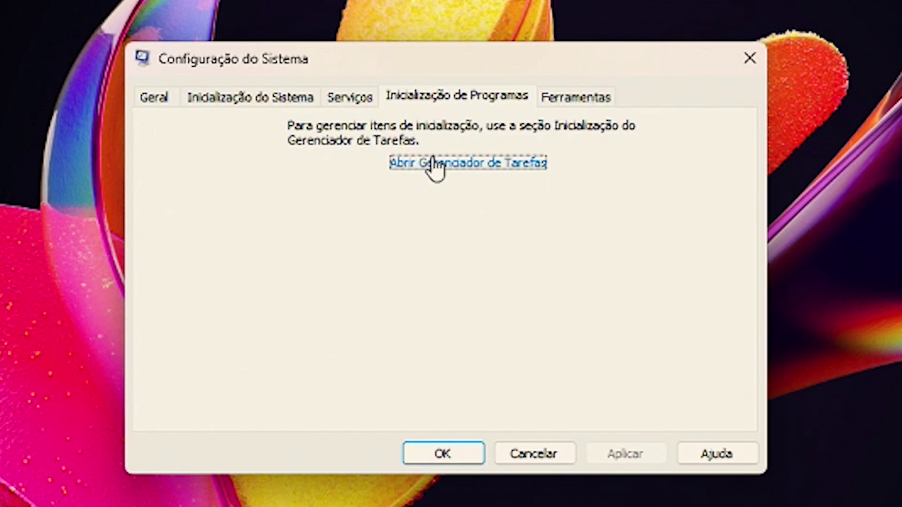
pyautogui.click(436, 166)
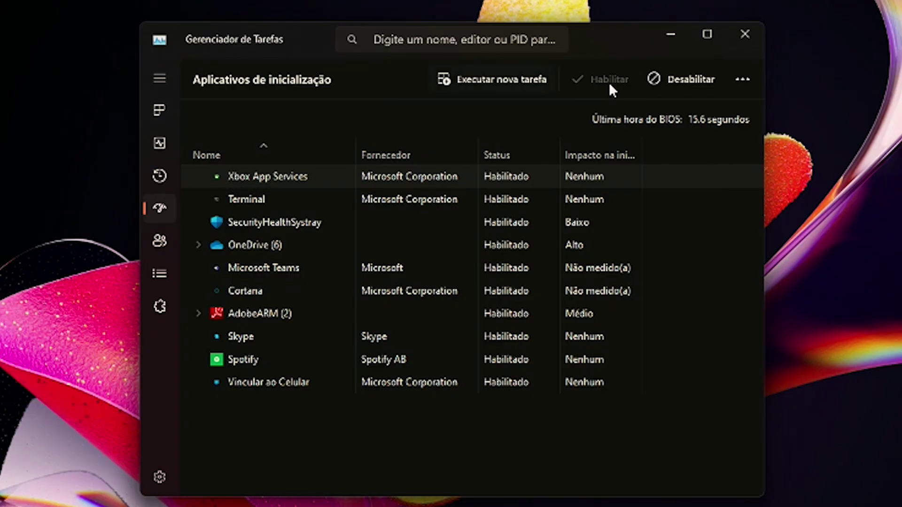
# Disable Xbox App Services, OneDrive and Microsoft Teams as startup apps
pyautogui.click(670, 84)
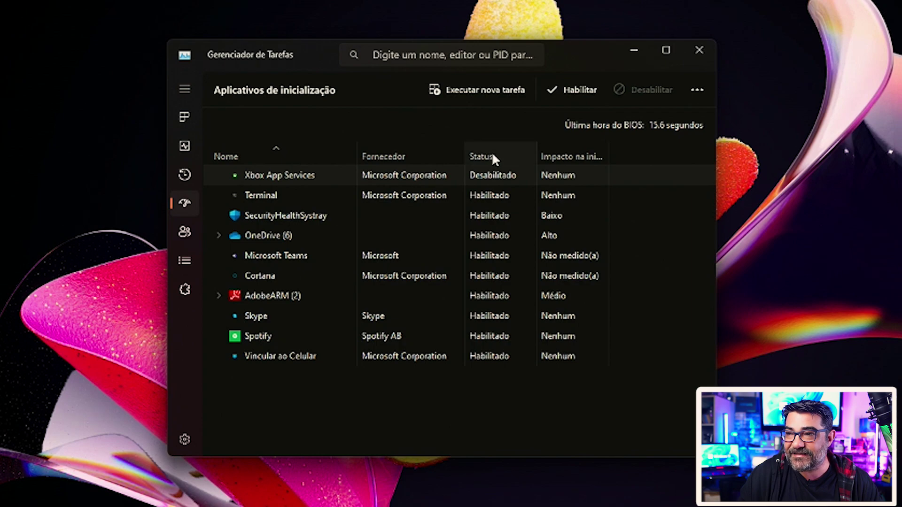
pyautogui.click(289, 193)
pyautogui.click(276, 215)
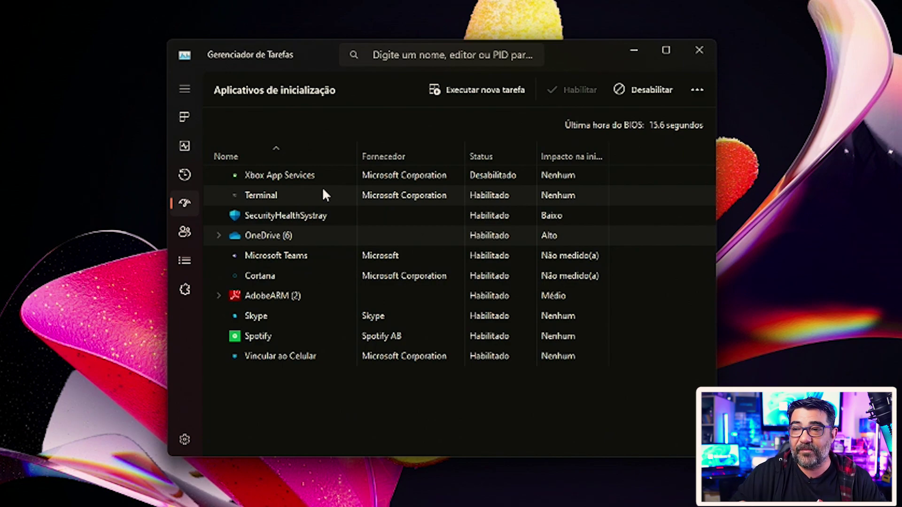
pyautogui.click(658, 88)
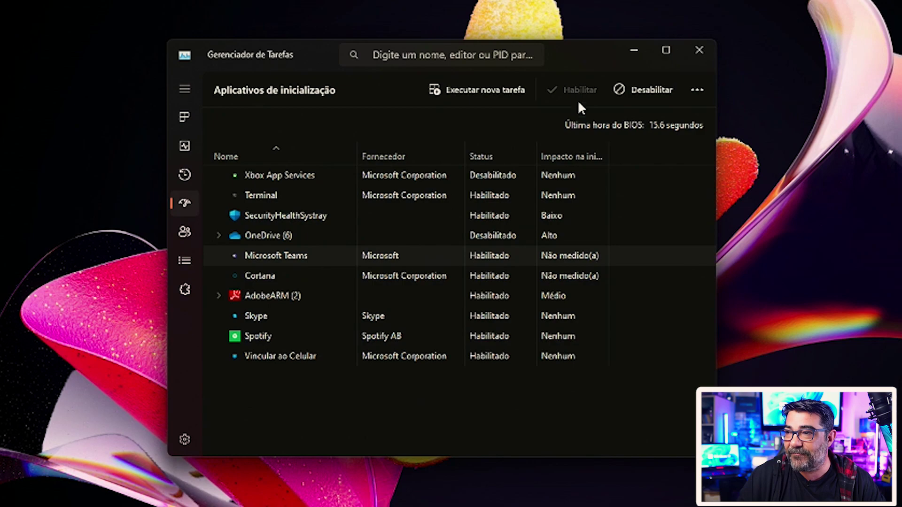
pyautogui.click(630, 94)
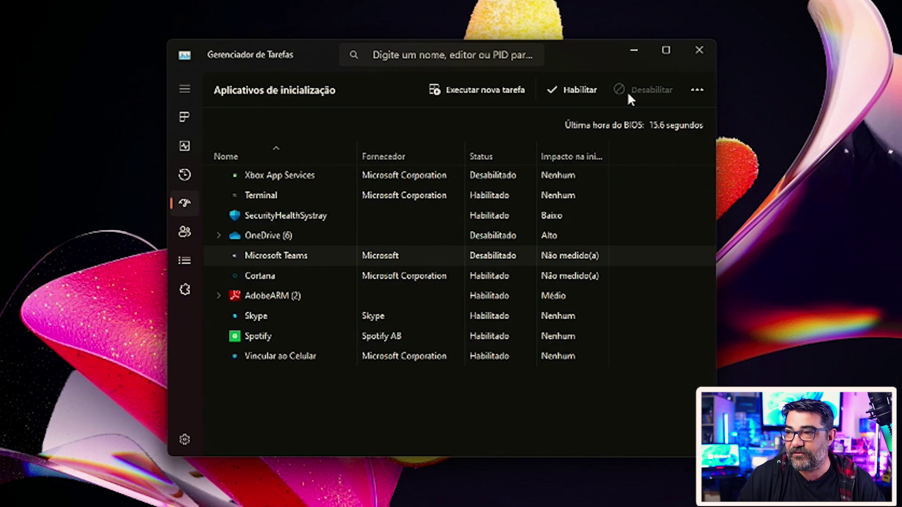
# Disable Cortana and Spotify as startup apps
pyautogui.click(277, 275)
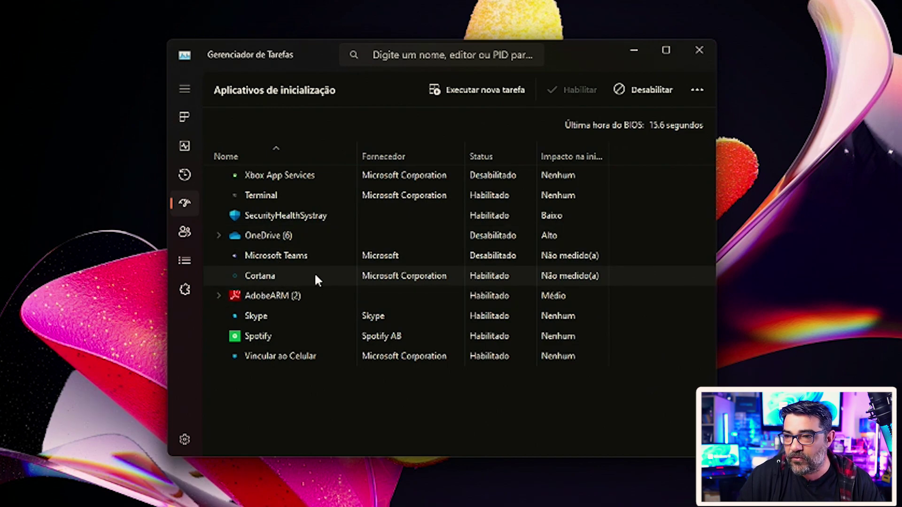
pyautogui.click(642, 93)
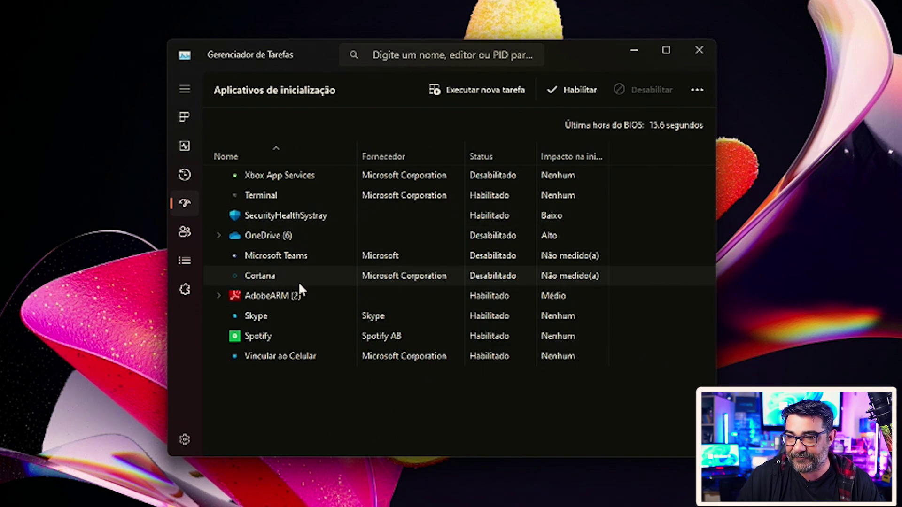
pyautogui.click(271, 334)
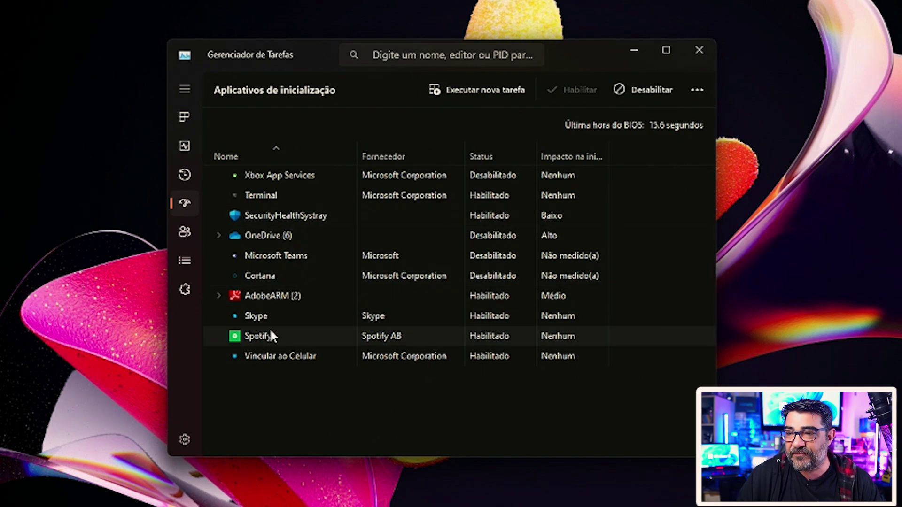
pyautogui.click(636, 90)
# Disable Skype and Vincular ao Celular as startup apps
pyautogui.click(298, 317)
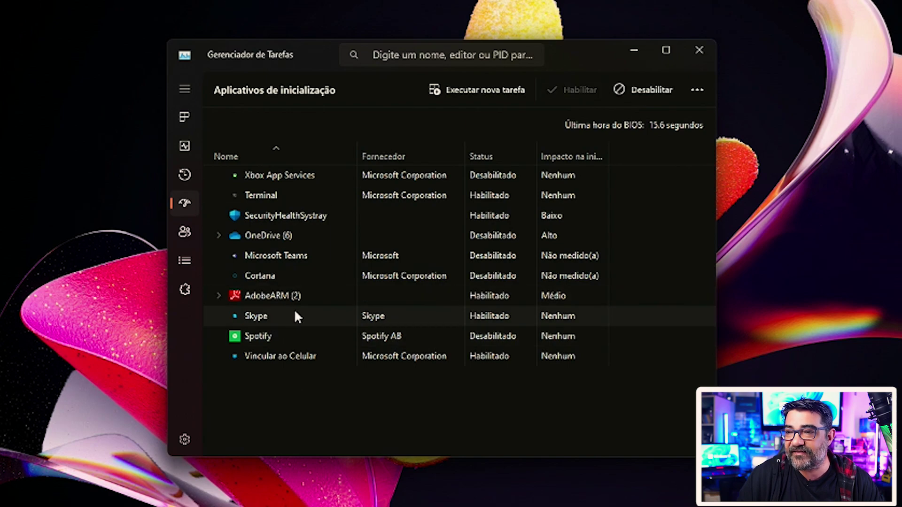
pyautogui.click(649, 89)
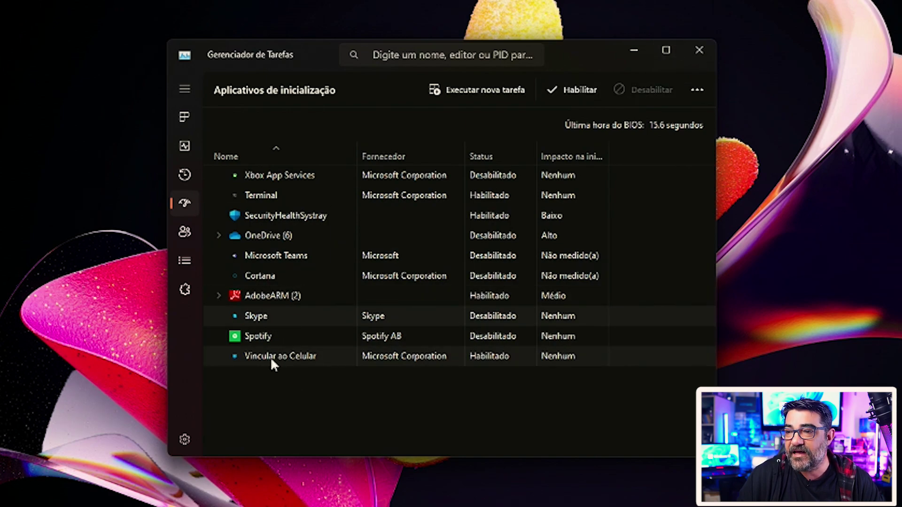
pyautogui.click(270, 357)
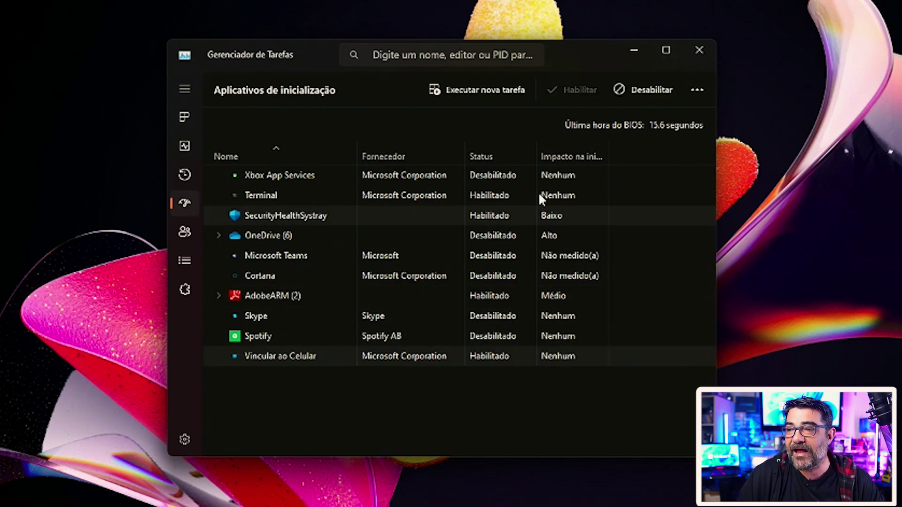
pyautogui.click(639, 89)
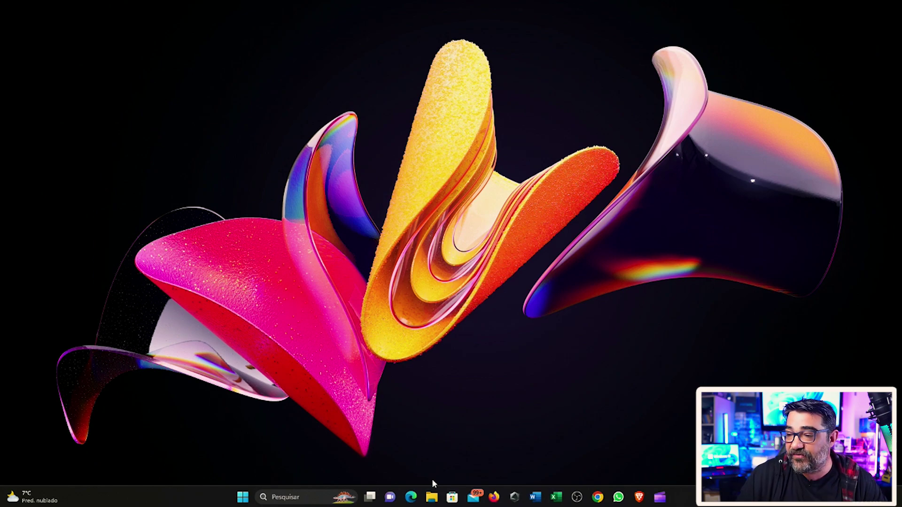
# Open the advanced system settings from the properties of Este Computador and disallow Remote Assistance connections to this computer
pyautogui.click(431, 499)
pyautogui.rightClick(341, 325)
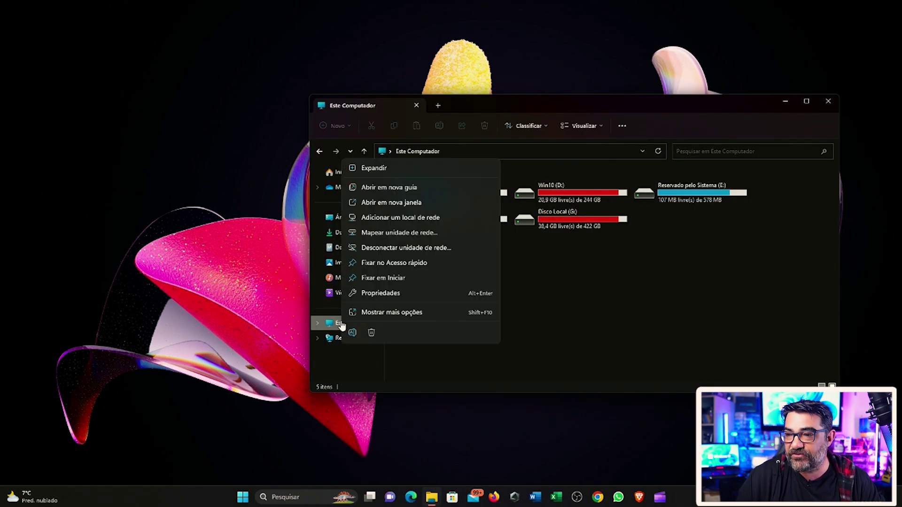
pyautogui.click(391, 313)
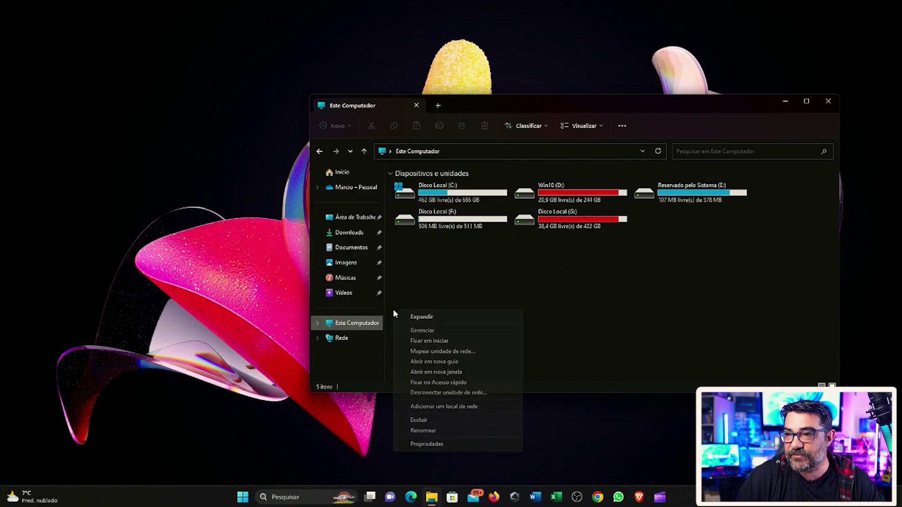
pyautogui.click(427, 444)
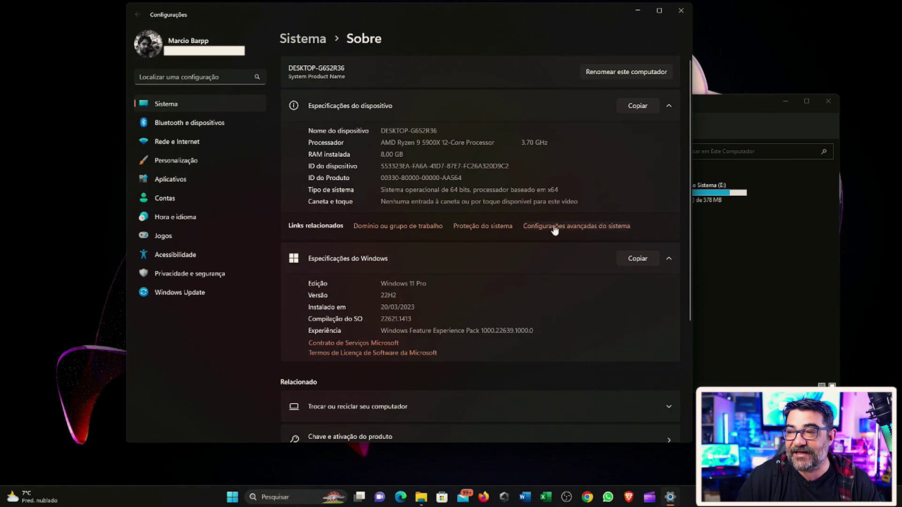
pyautogui.click(571, 228)
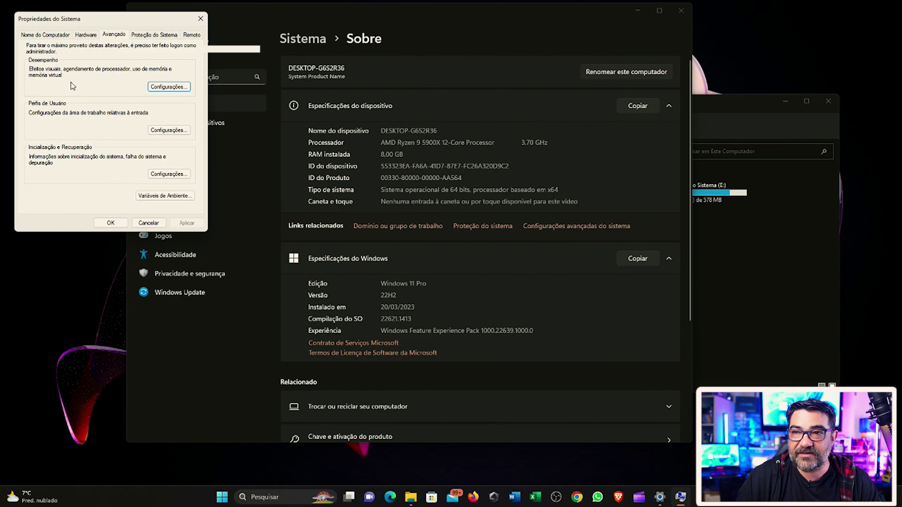
pyautogui.click(193, 36)
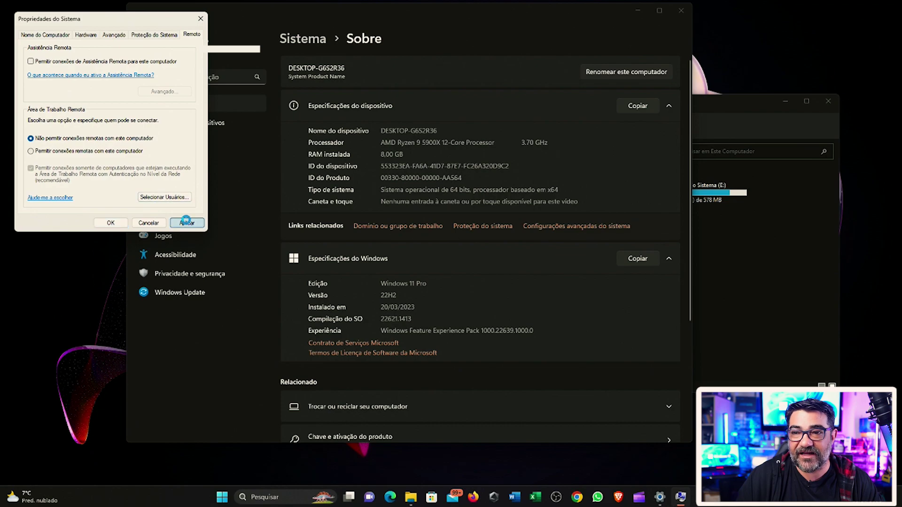
# Close the system properties and open the Notificações page in the Windows system settings
pyautogui.click(111, 223)
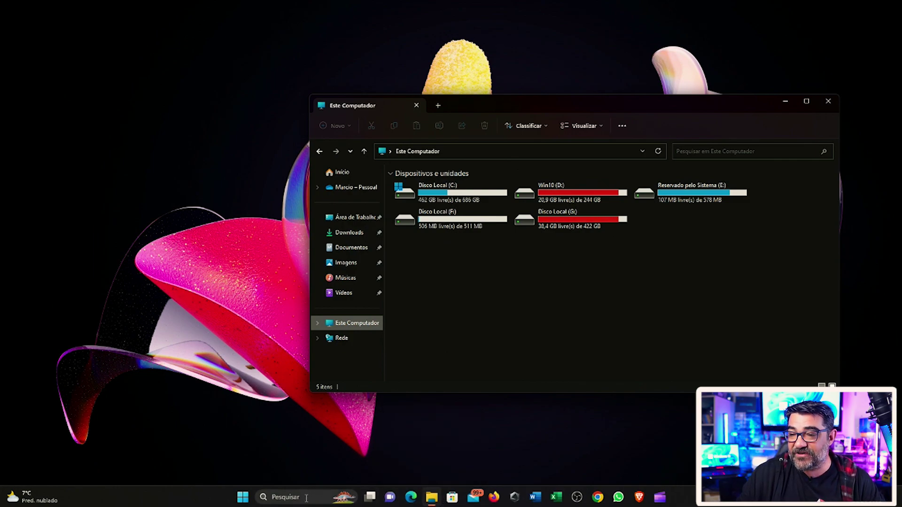
pyautogui.click(330, 495)
pyautogui.write('configurações')
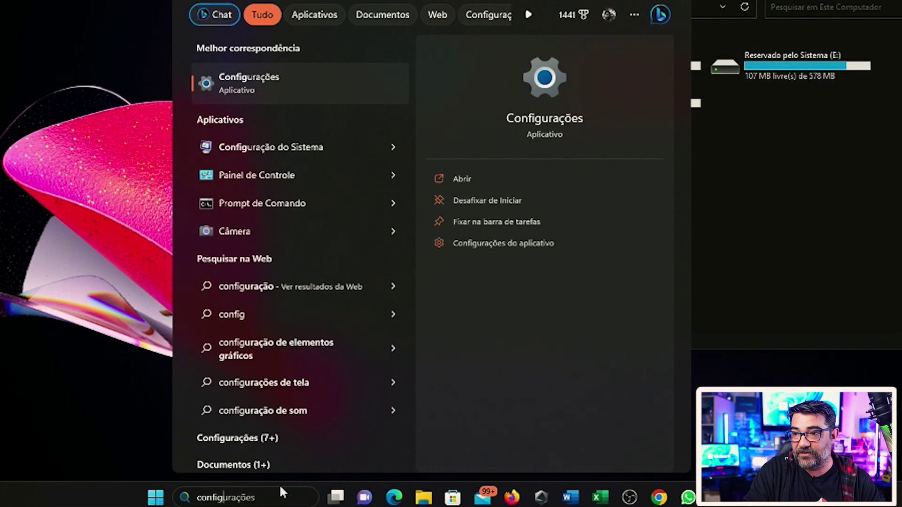
pyautogui.click(234, 83)
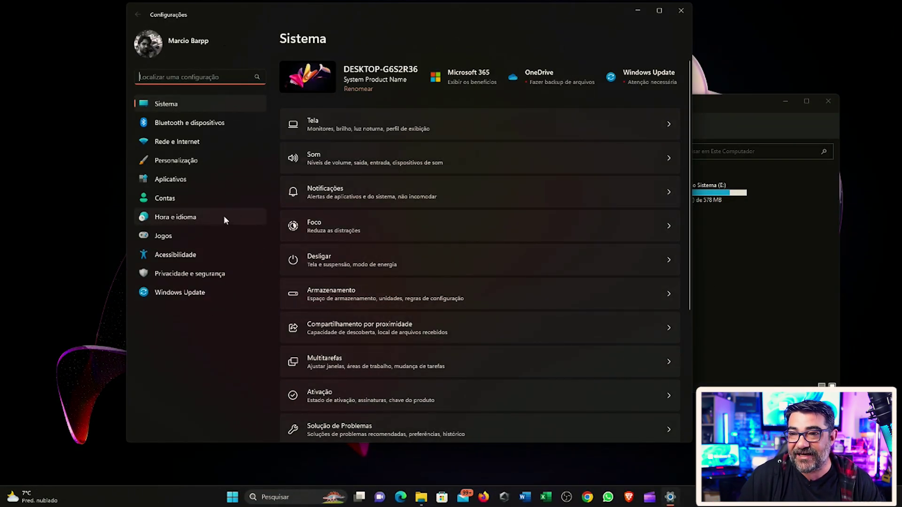
pyautogui.scroll(-4, 326, 233)
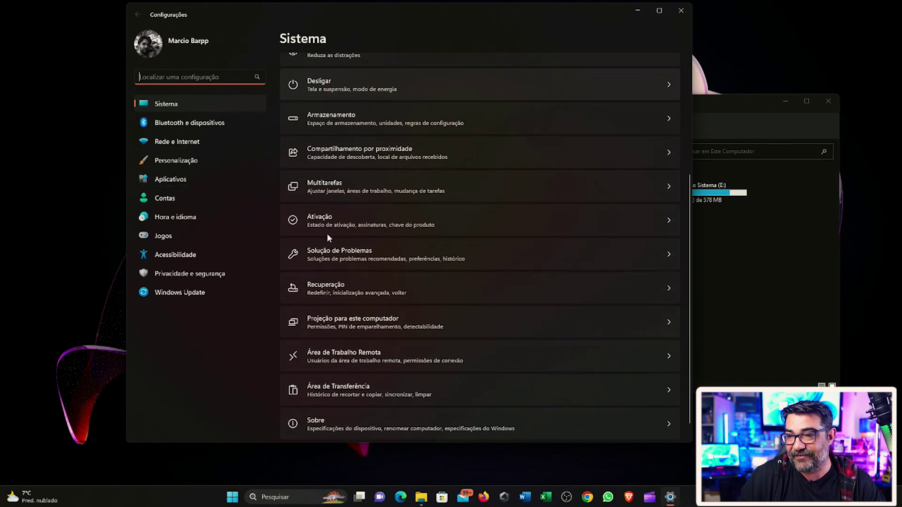
pyautogui.scroll(3, 369, 173)
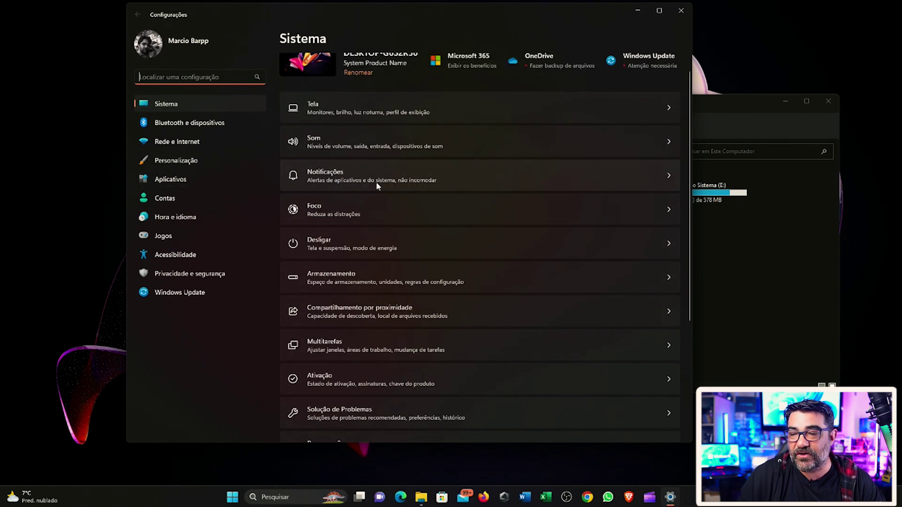
pyautogui.click(380, 180)
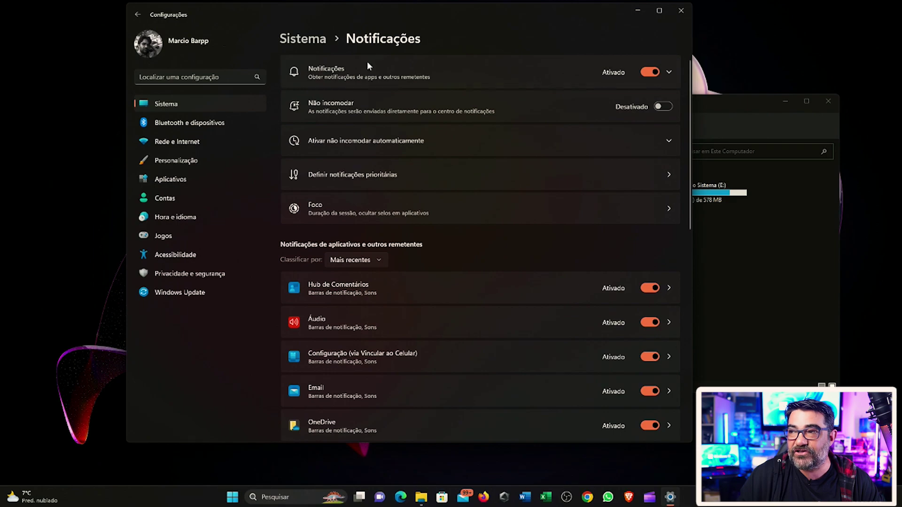
# Try switching off notifications for all apps and senders at once, and turn them back on
pyautogui.click(652, 72)
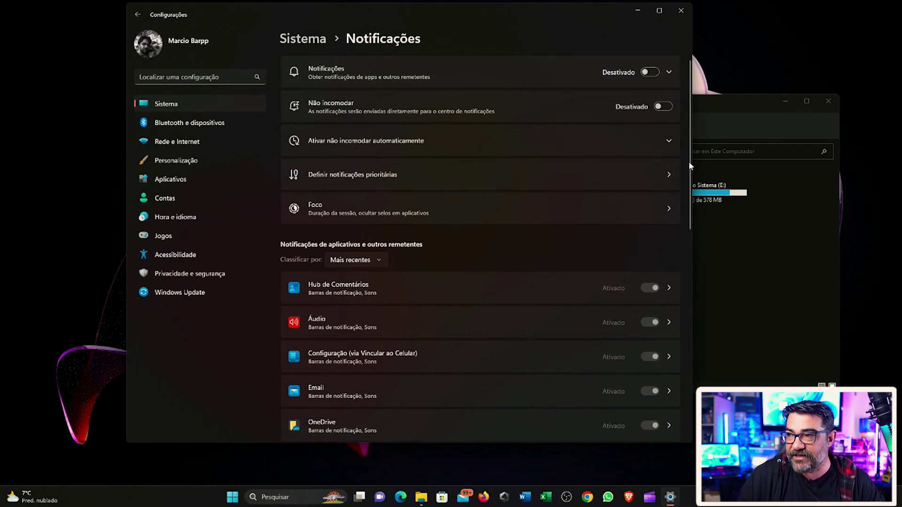
pyautogui.moveTo(689, 162); pyautogui.dragTo(657, 411)
pyautogui.scroll(10, 667, 383)
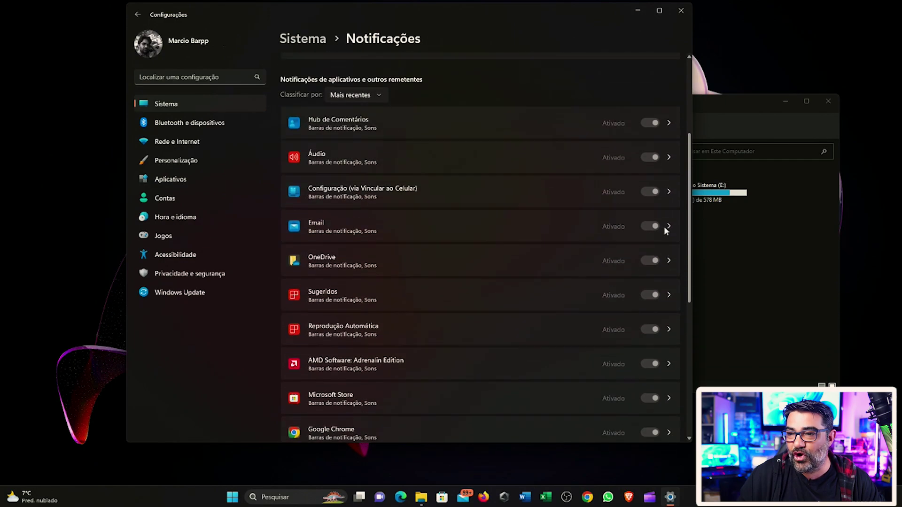
pyautogui.scroll(-10, 660, 235)
pyautogui.scroll(15, 667, 424)
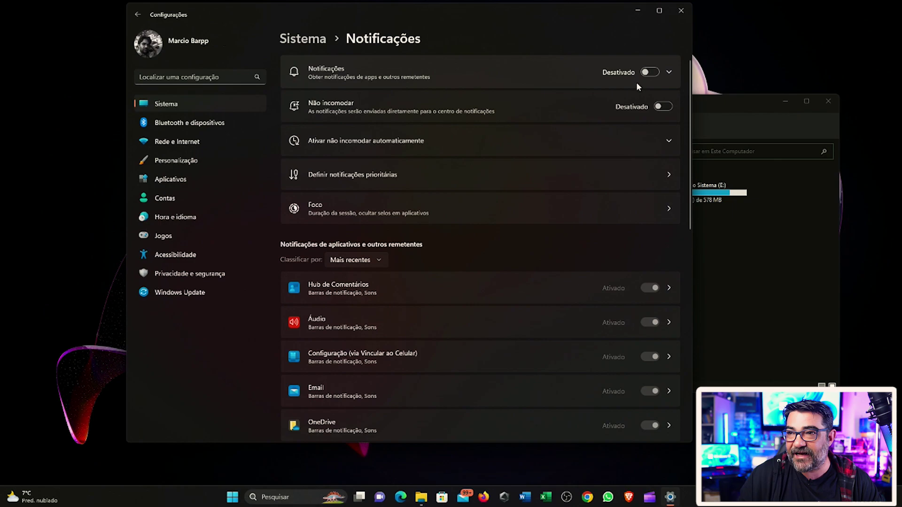
pyautogui.click(653, 72)
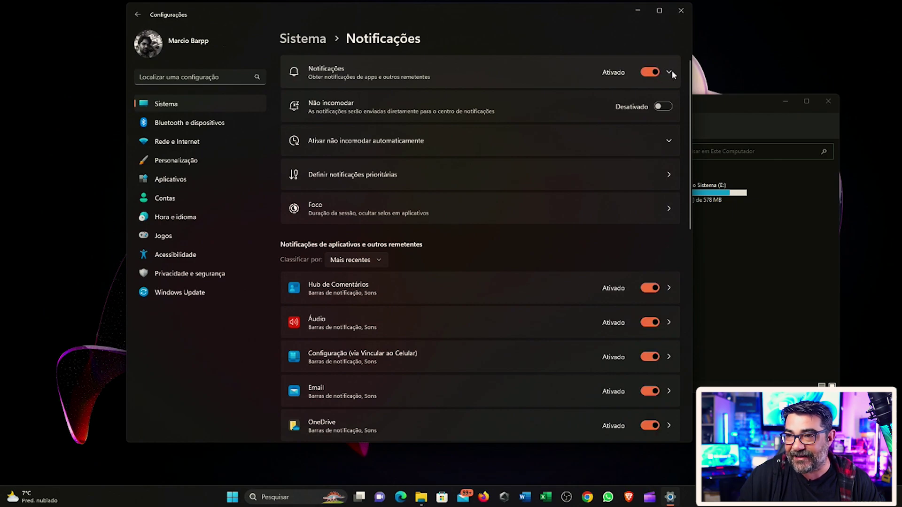
# Turn off notifications for Hub de Comentários, Áudio, Configuração (via Vincular ao Celular), OneDrive and Sugeridos
pyautogui.moveTo(685, 69); pyautogui.dragTo(681, 162)
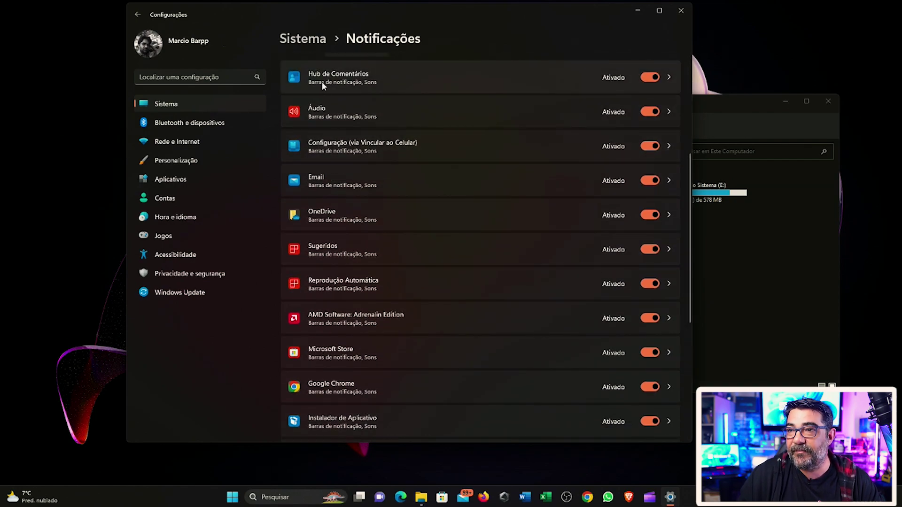
pyautogui.click(653, 78)
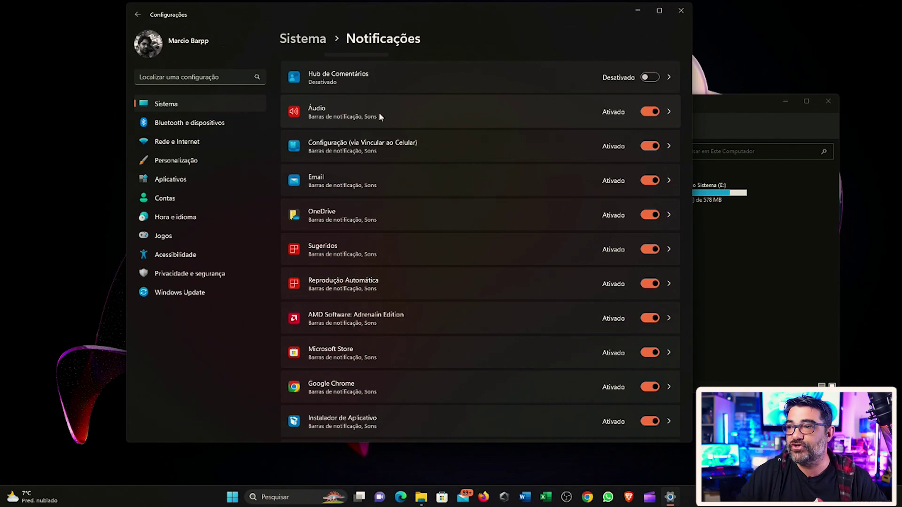
pyautogui.click(648, 112)
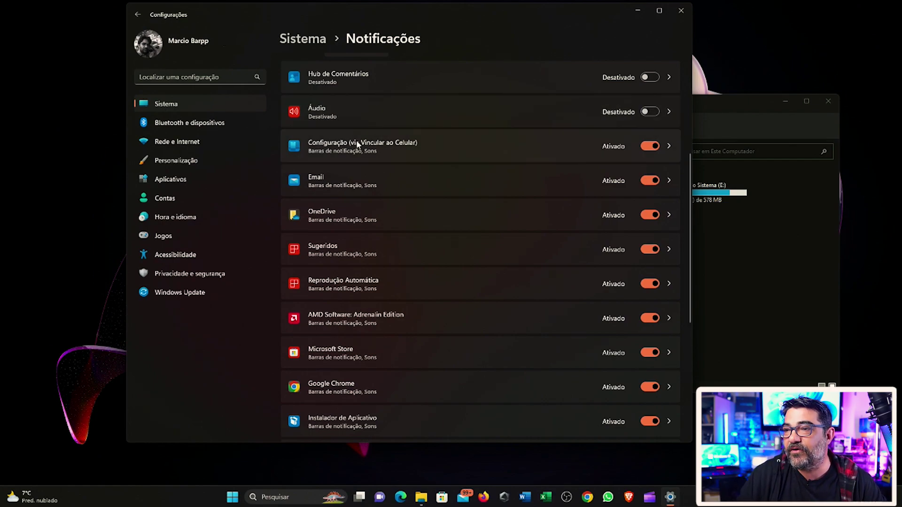
pyautogui.click(651, 147)
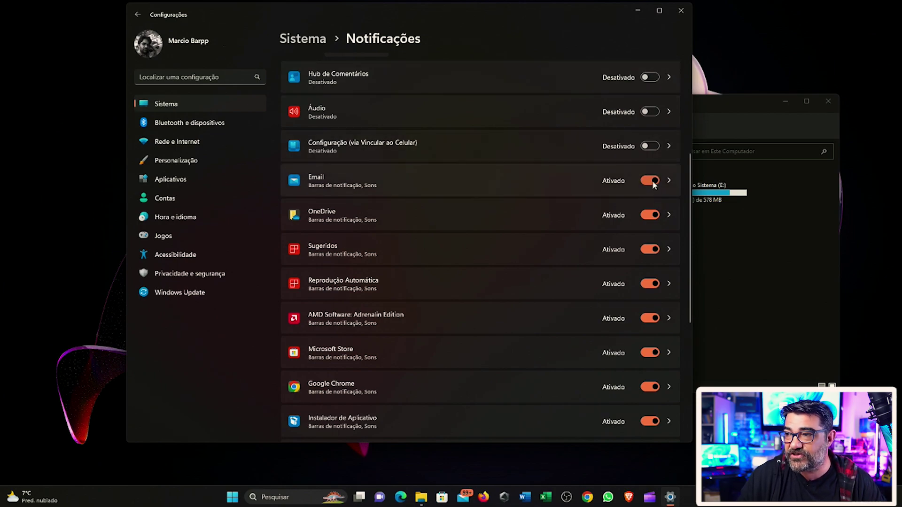
pyautogui.click(651, 215)
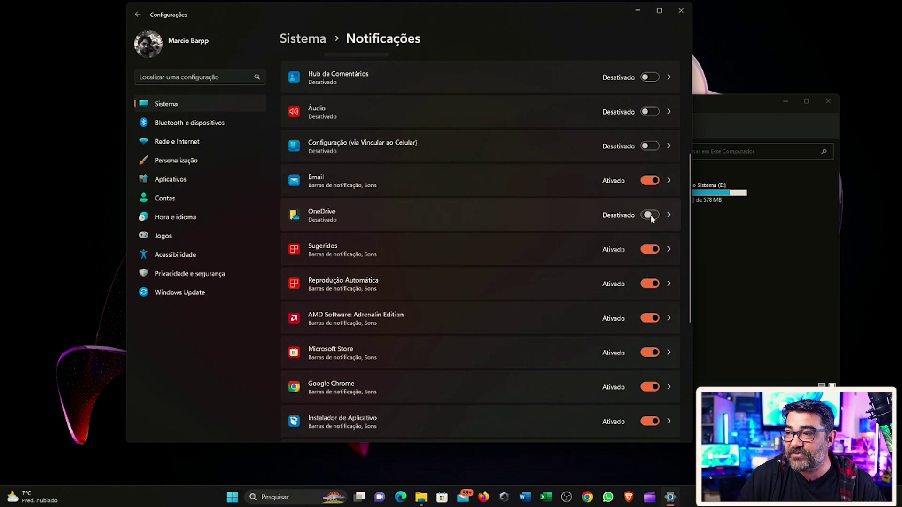
pyautogui.click(652, 253)
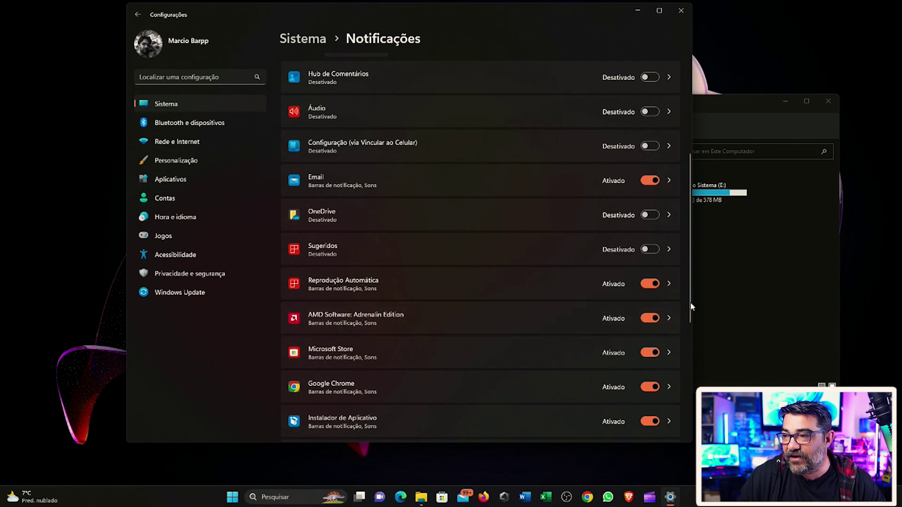
# Turn off notifications for Reprodução Automática, Microsoft Store and Google Chrome
pyautogui.scroll(-3, 690, 307)
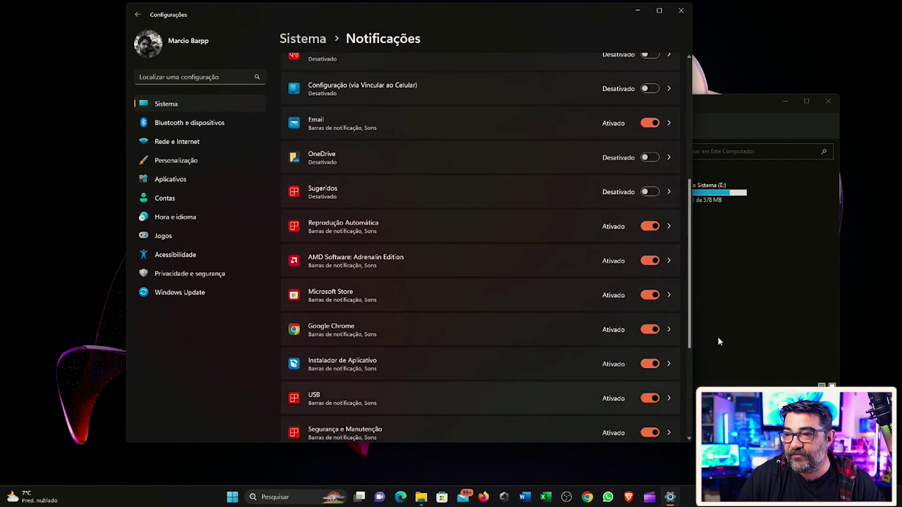
pyautogui.click(650, 226)
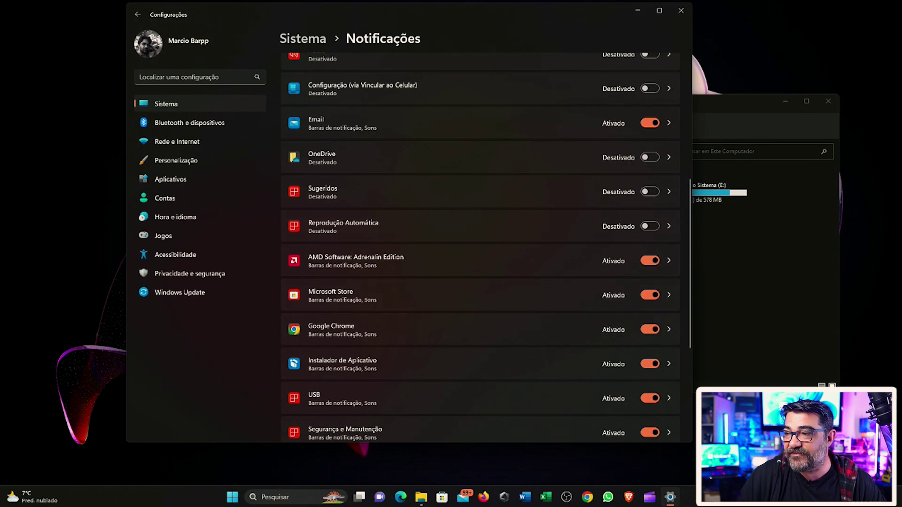
pyautogui.scroll(-2, 381, 188)
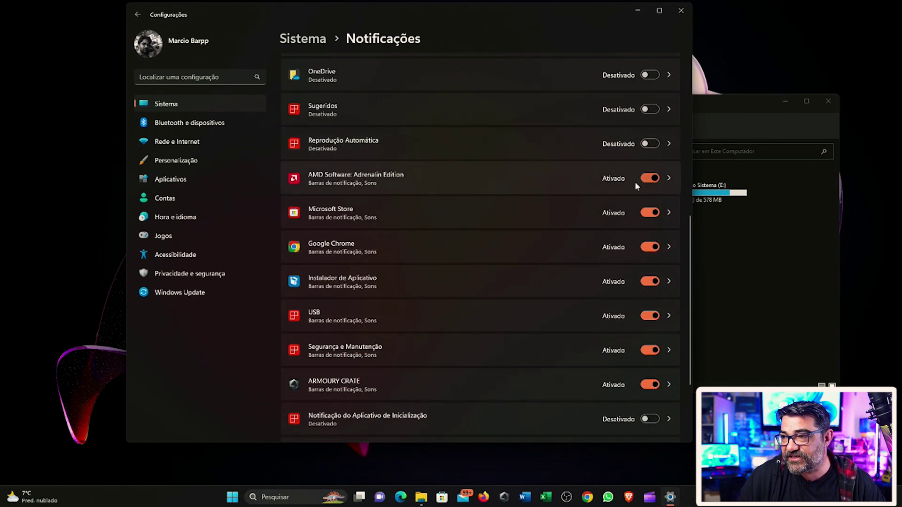
pyautogui.click(651, 212)
pyautogui.scroll(-3, 417, 127)
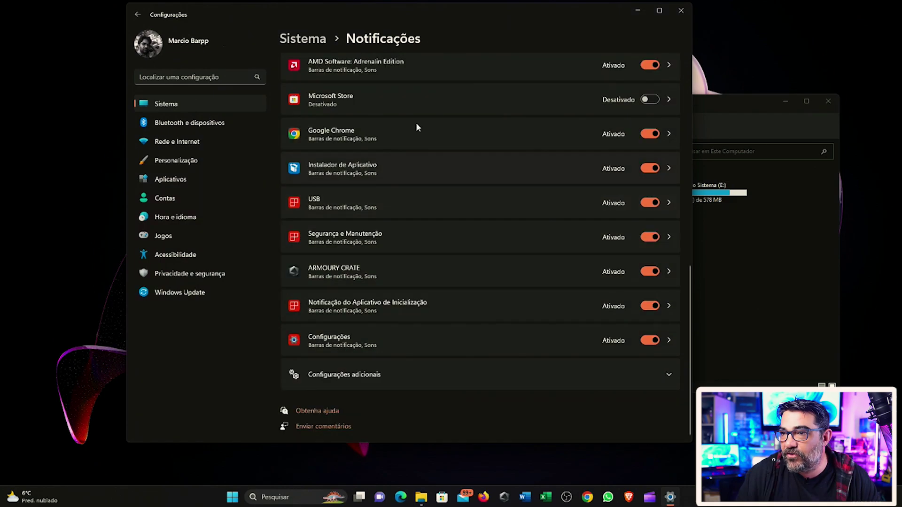
pyautogui.click(652, 135)
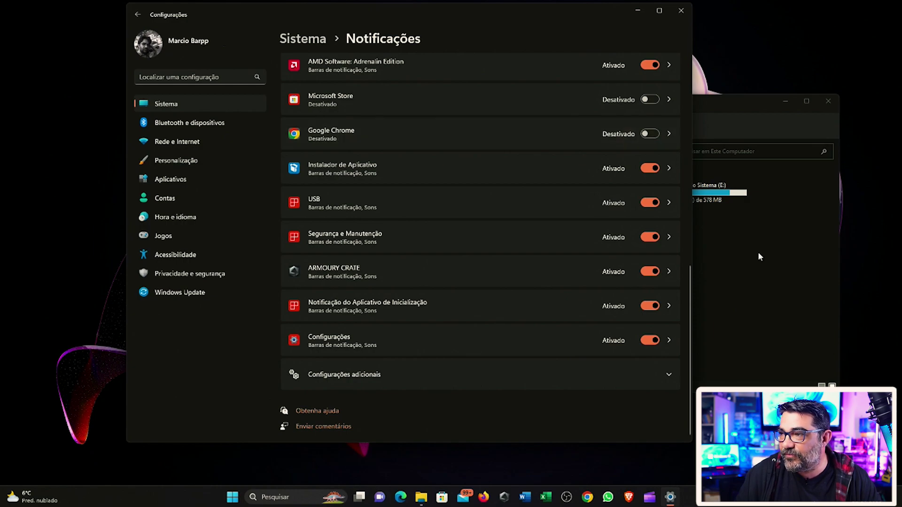
# Turn off notifications for Instalador de Aplicativo, USB, Segurança e Manutenção, ARMOURY CRATE, Notificação do Aplicativo de Inicialização and Configurações
pyautogui.click(647, 169)
pyautogui.click(647, 205)
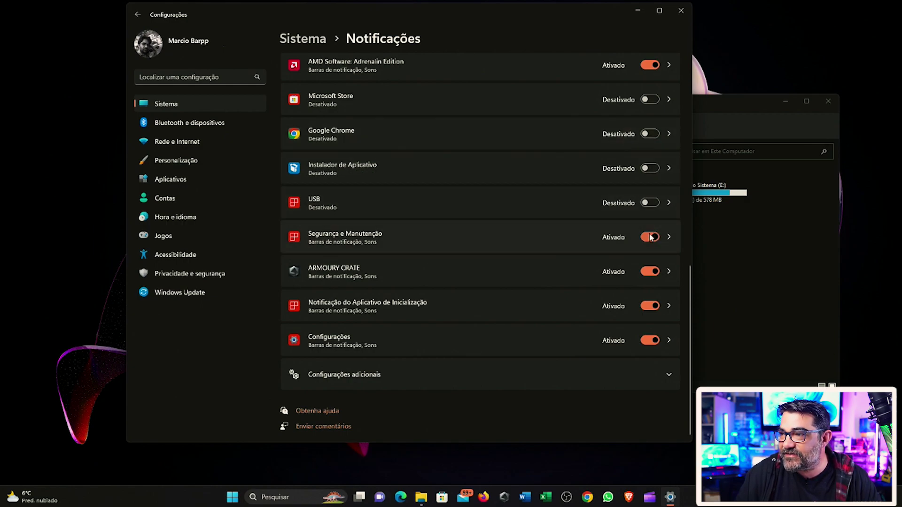
pyautogui.click(649, 237)
pyautogui.click(647, 272)
pyautogui.click(650, 306)
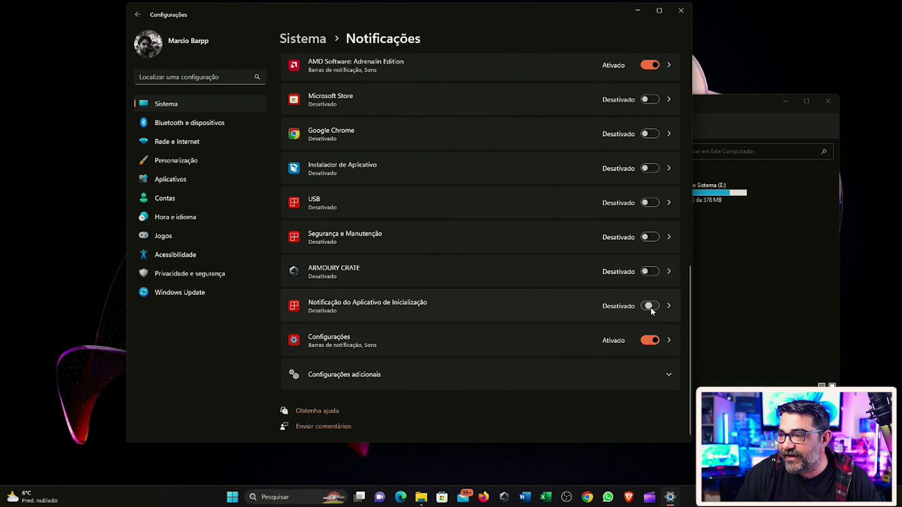
pyautogui.click(649, 340)
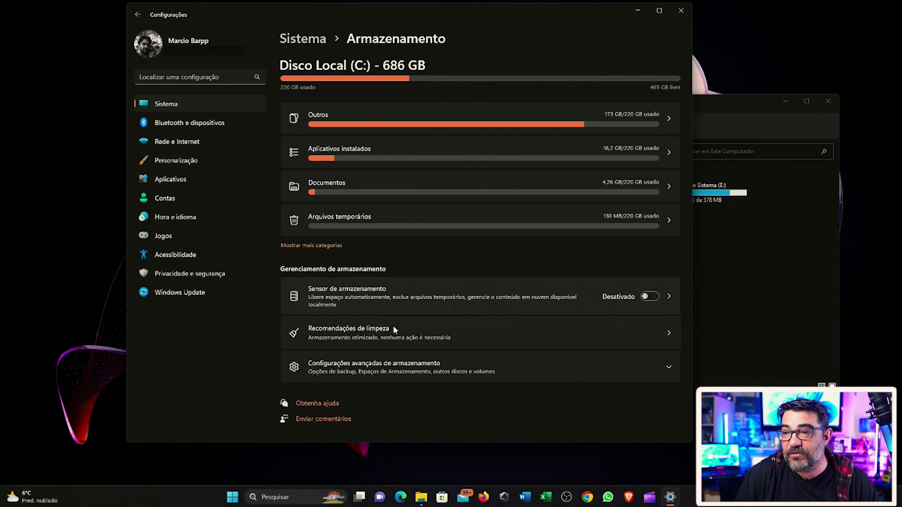
# Turn on Sensor de armazenamento in the storage settings and have it delete recycle bin files older than 1 dia
pyautogui.click(650, 294)
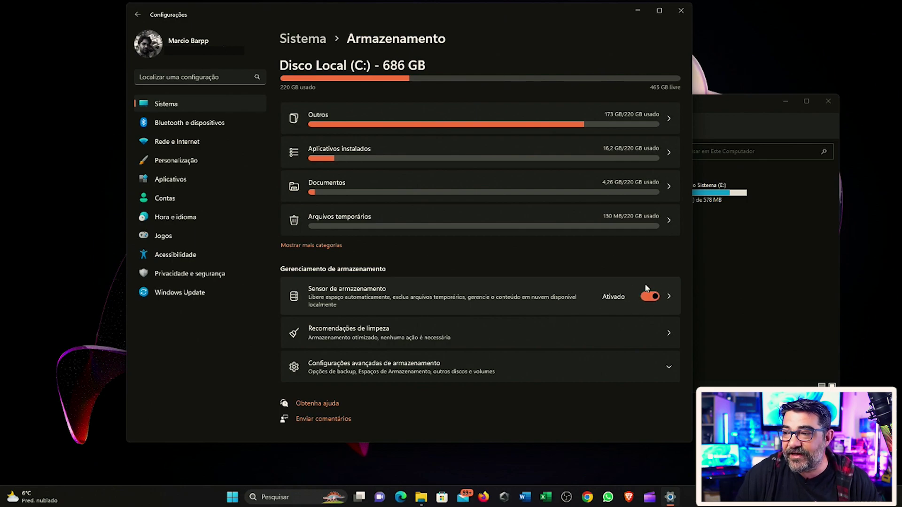
pyautogui.click(670, 296)
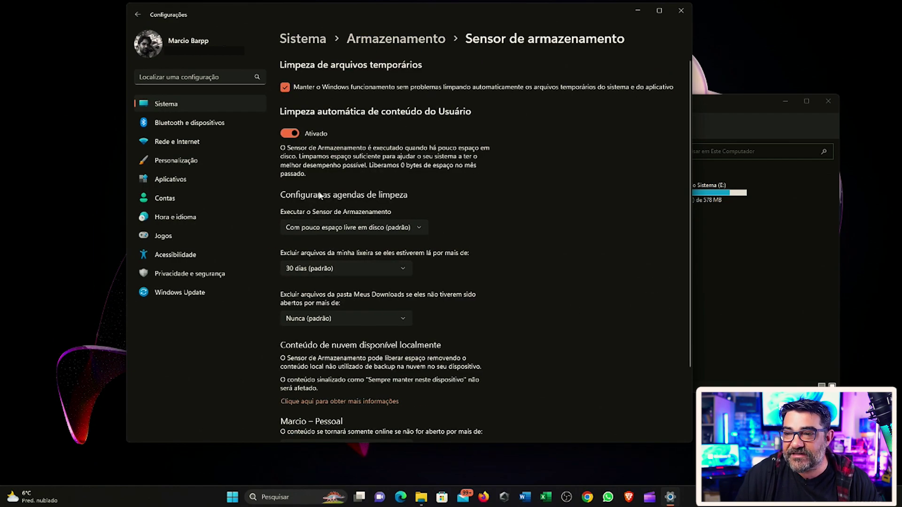
pyautogui.click(348, 272)
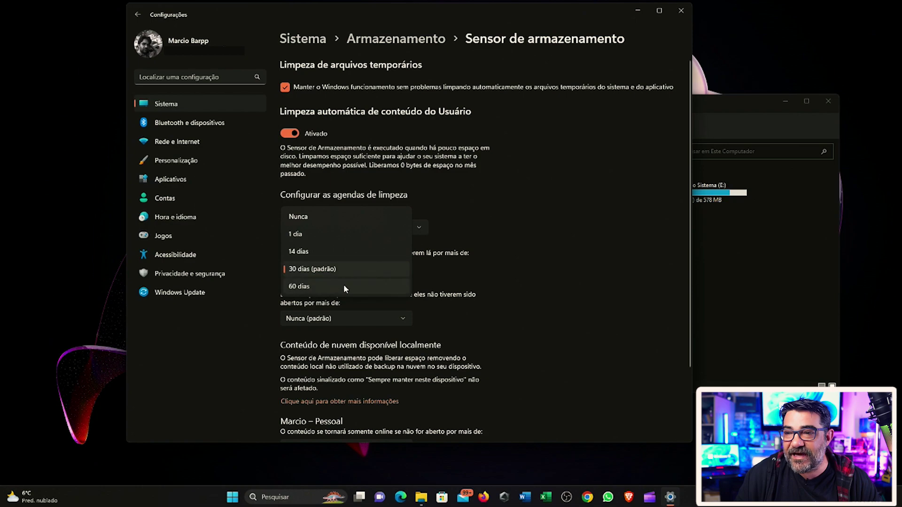
pyautogui.click(332, 232)
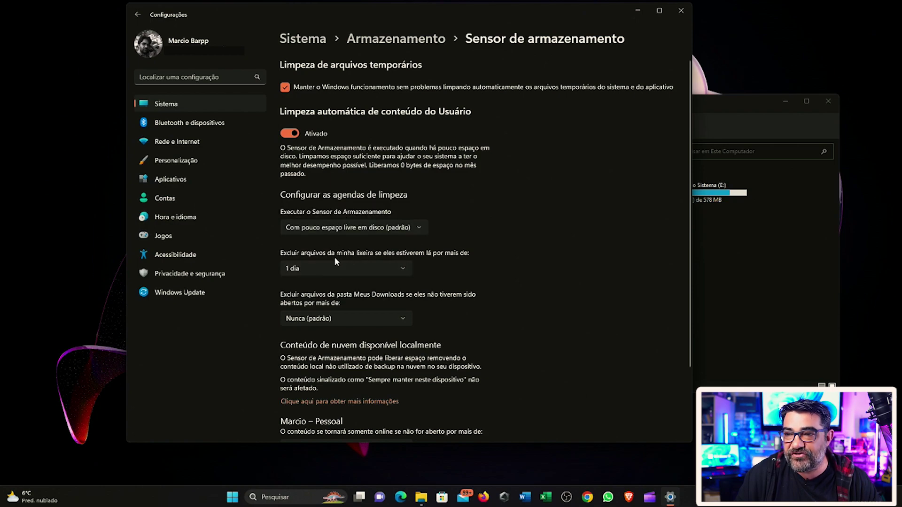
pyautogui.click(402, 41)
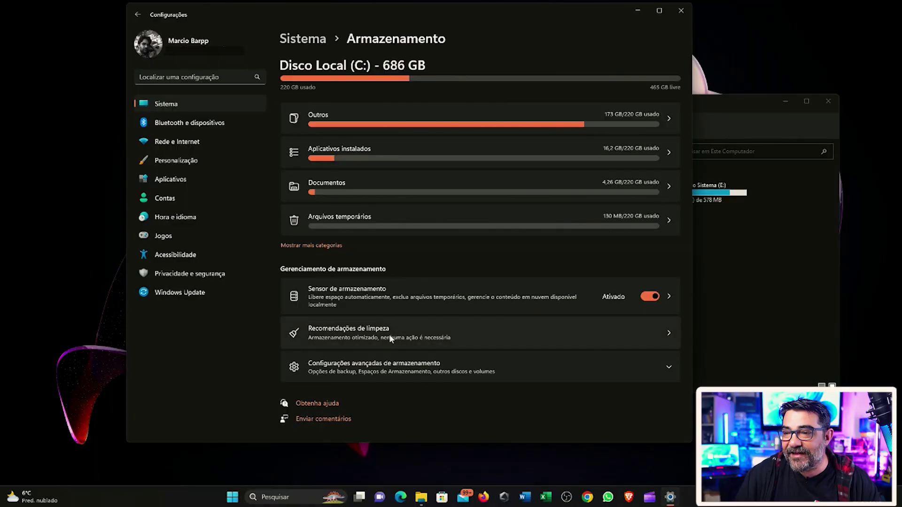
# Review the cleanup recommendations, the advanced storage options and the Sensor de armazenamento settings
pyautogui.click(390, 337)
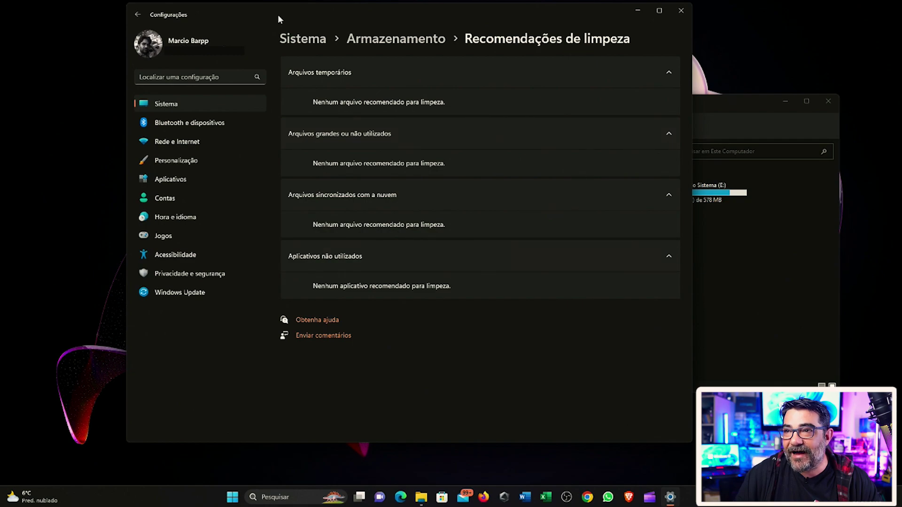
pyautogui.click(137, 15)
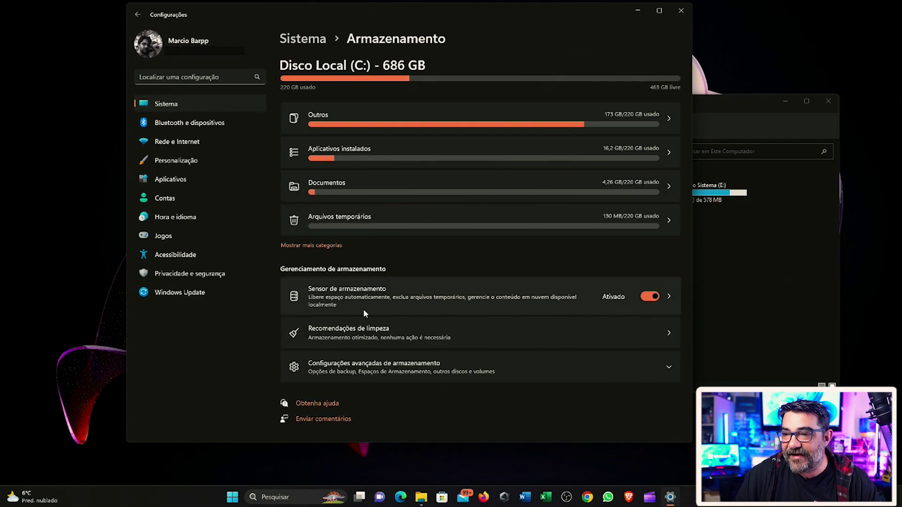
pyautogui.click(367, 373)
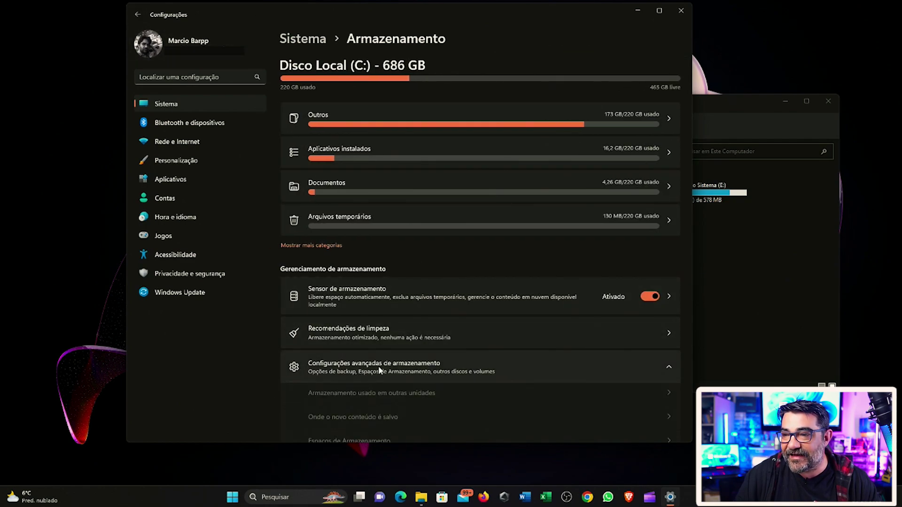
pyautogui.scroll(-3, 445, 348)
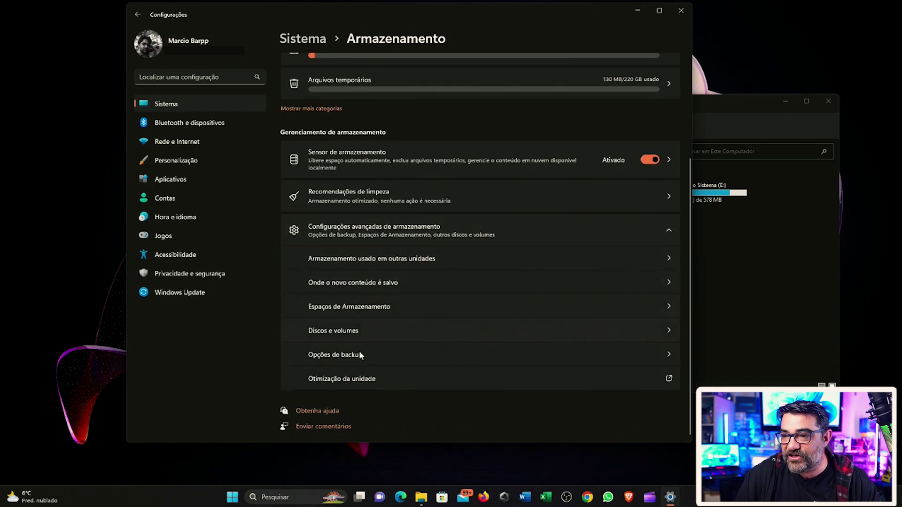
pyautogui.click(391, 162)
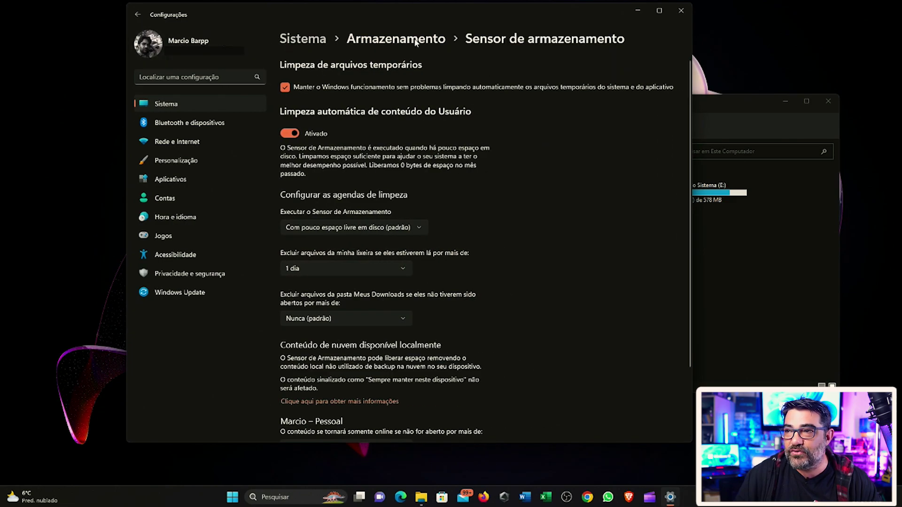
pyautogui.click(438, 42)
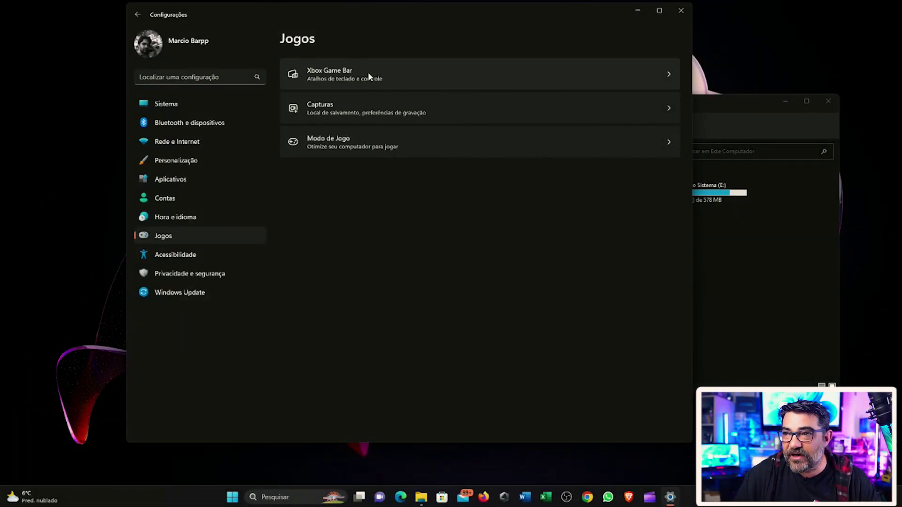
# Turn off opening the Xbox Game Bar with the controller button in the Jogos settings
pyautogui.click(369, 76)
pyautogui.click(671, 72)
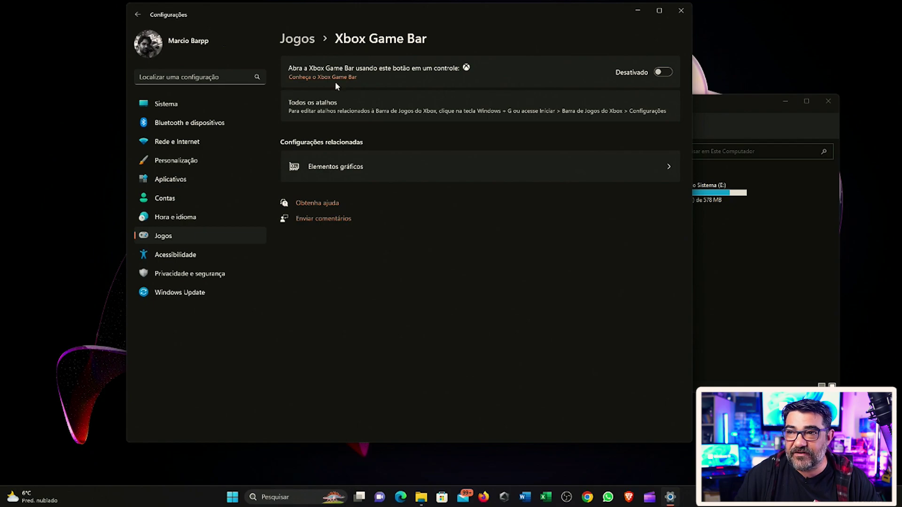
pyautogui.click(308, 40)
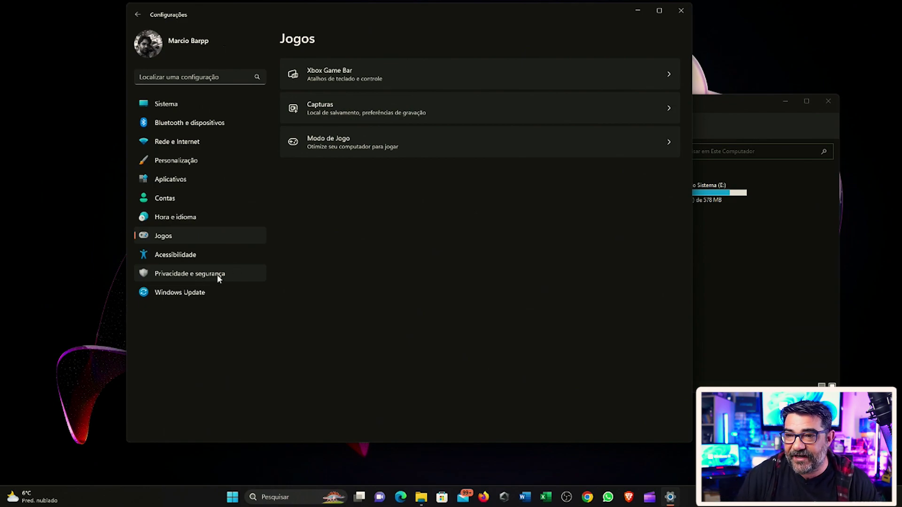
# Turn off Enviar dados de diagnóstico opcionais in the Diagnóstico e comentários privacy settings
pyautogui.click(188, 275)
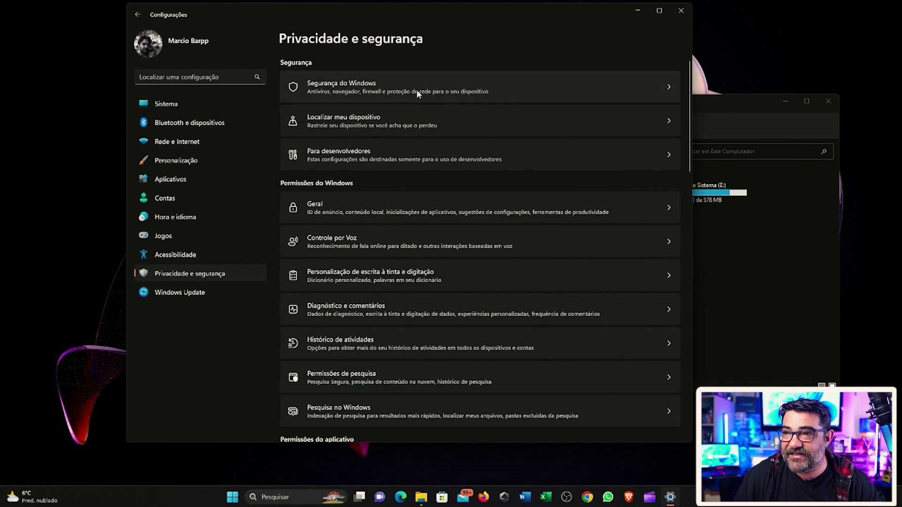
pyautogui.scroll(-6, 451, 253)
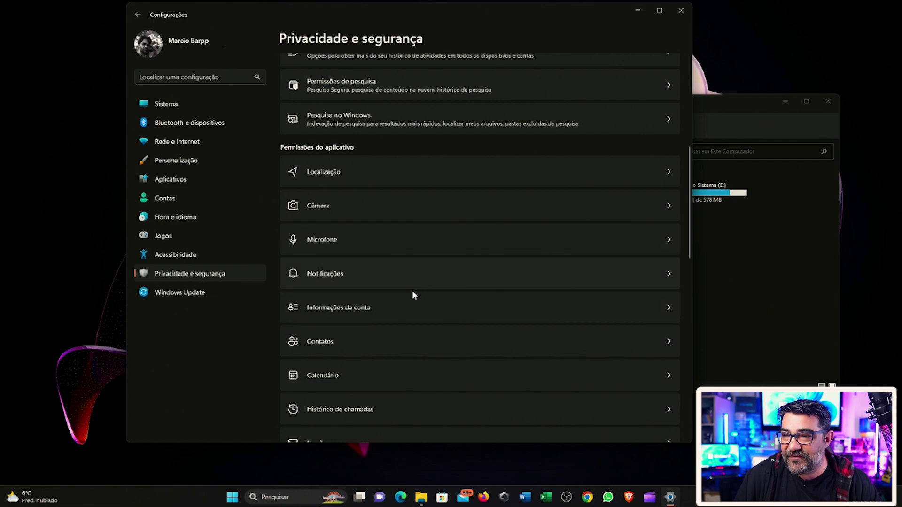
pyautogui.scroll(-5, 431, 351)
pyautogui.scroll(-6, 431, 351)
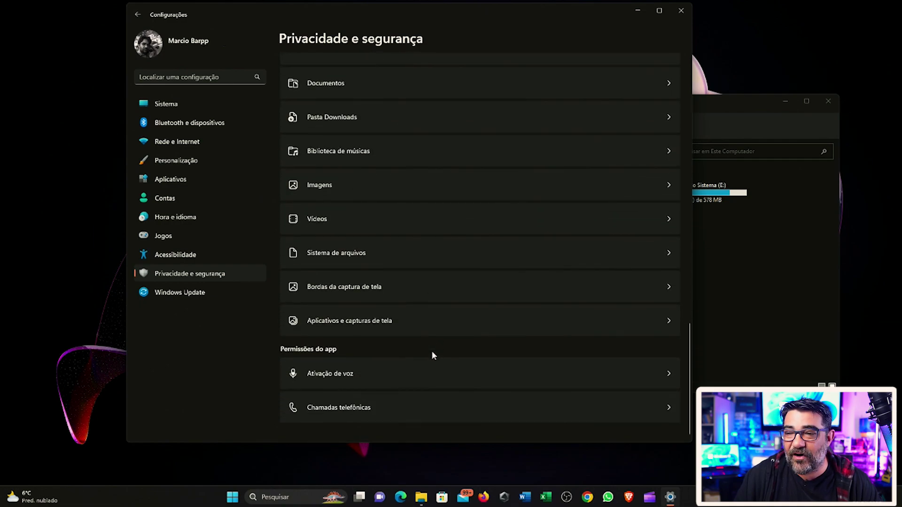
pyautogui.scroll(15, 433, 350)
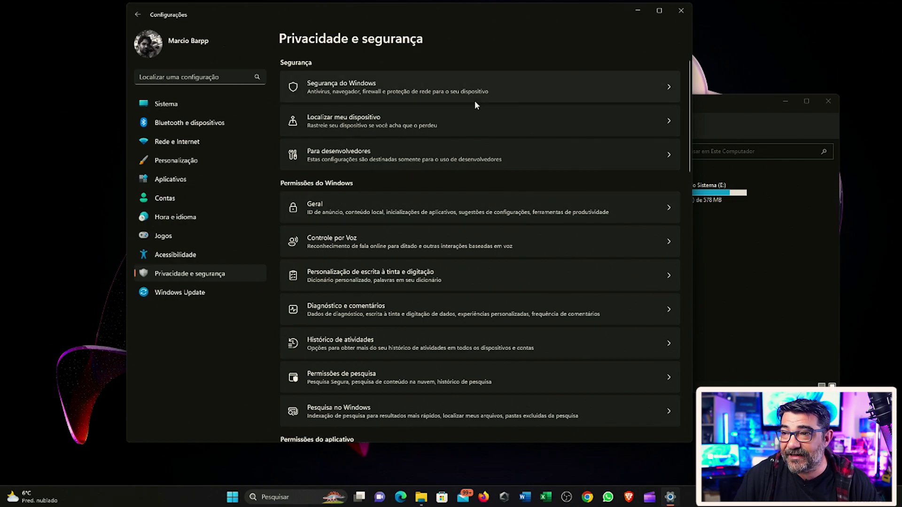
pyautogui.click(306, 82)
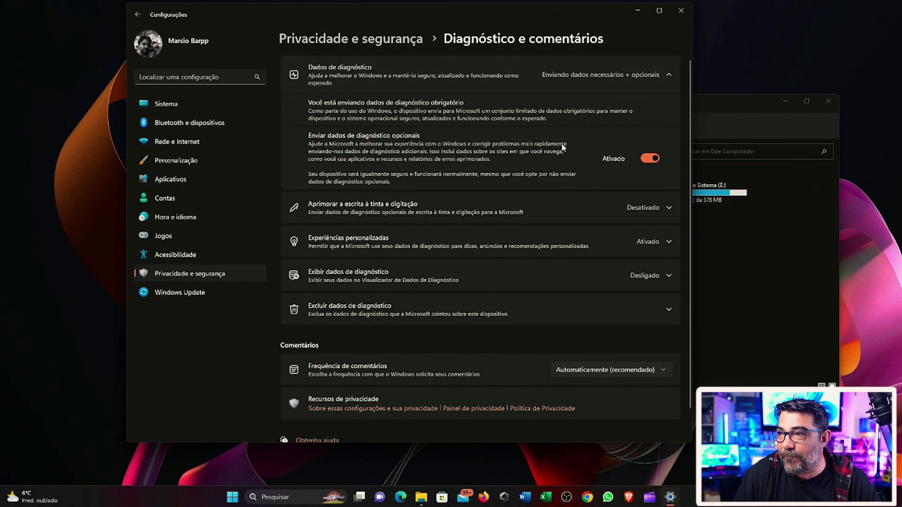
pyautogui.click(654, 159)
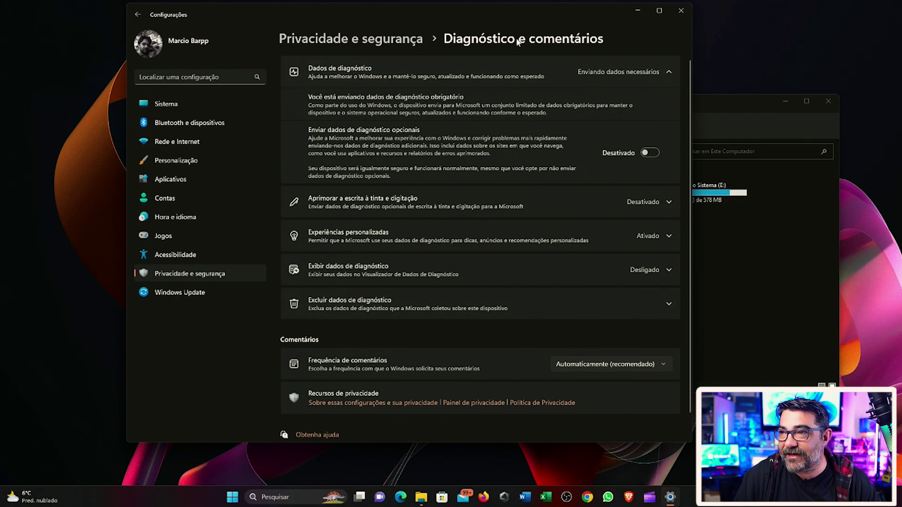
pyautogui.click(336, 38)
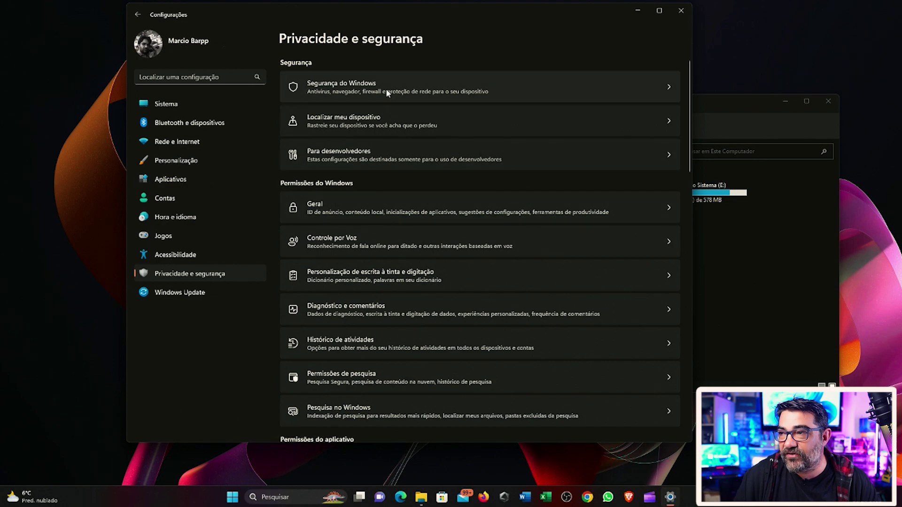
# Turn off all four Geral privacy options: personalized ads, local content from the language list, app launch tracking and suggested content in Configurações
pyautogui.click(376, 82)
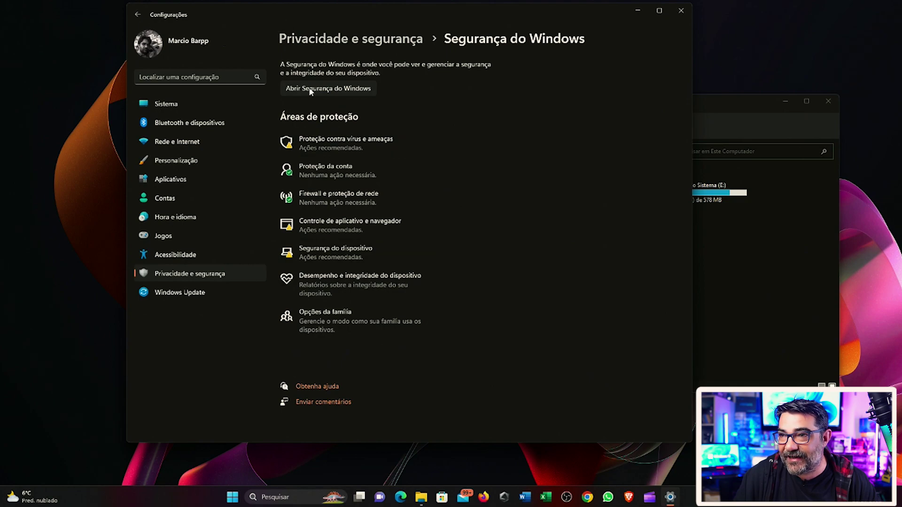
pyautogui.click(142, 15)
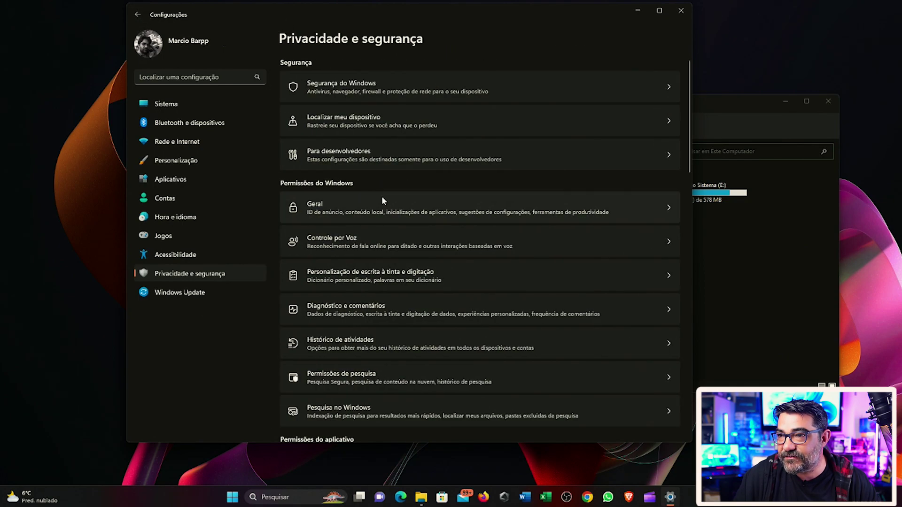
pyautogui.click(357, 212)
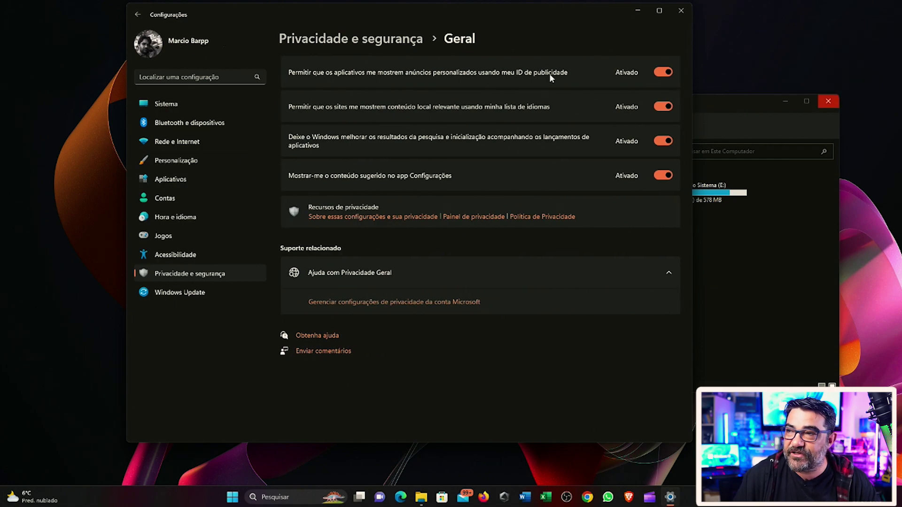
pyautogui.click(662, 72)
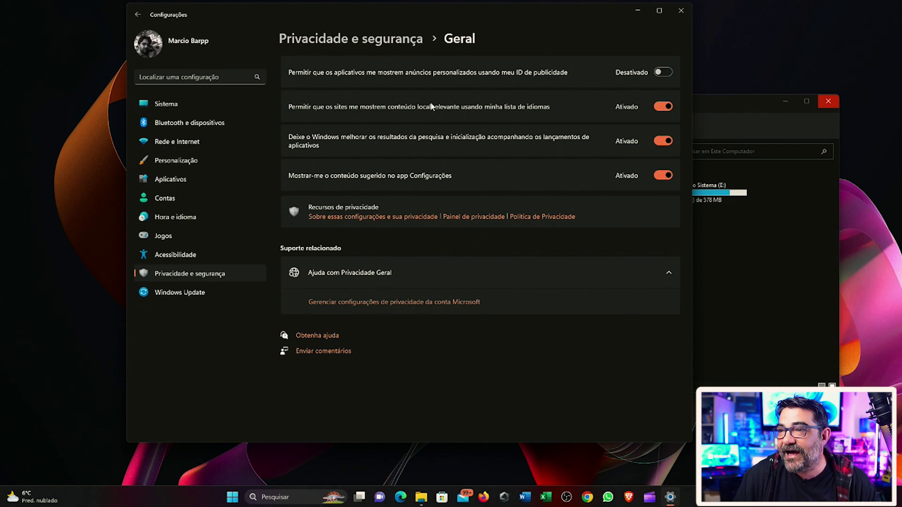
pyautogui.click(669, 107)
pyautogui.click(664, 141)
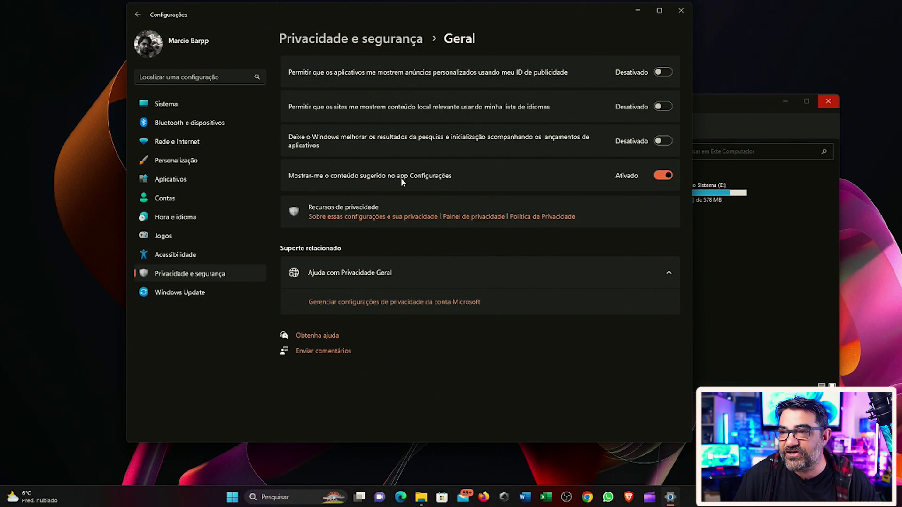
pyautogui.click(667, 181)
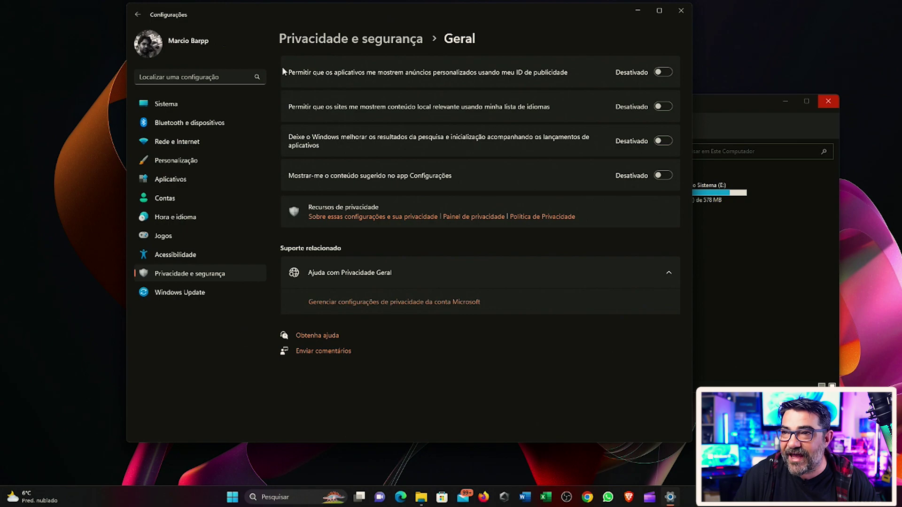
pyautogui.click(422, 41)
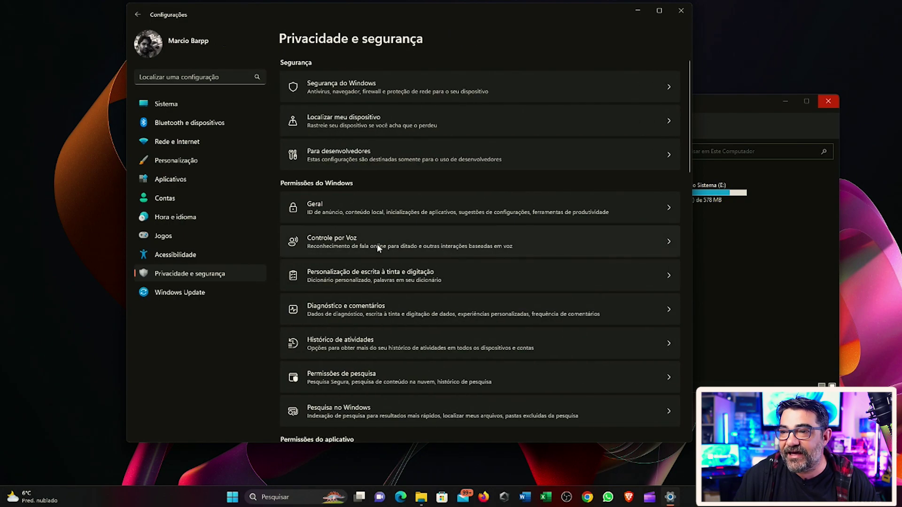
# Turn off Armazenar meu histórico de atividades neste dispositivo in the Histórico de atividades privacy settings
pyautogui.scroll(-3, 377, 245)
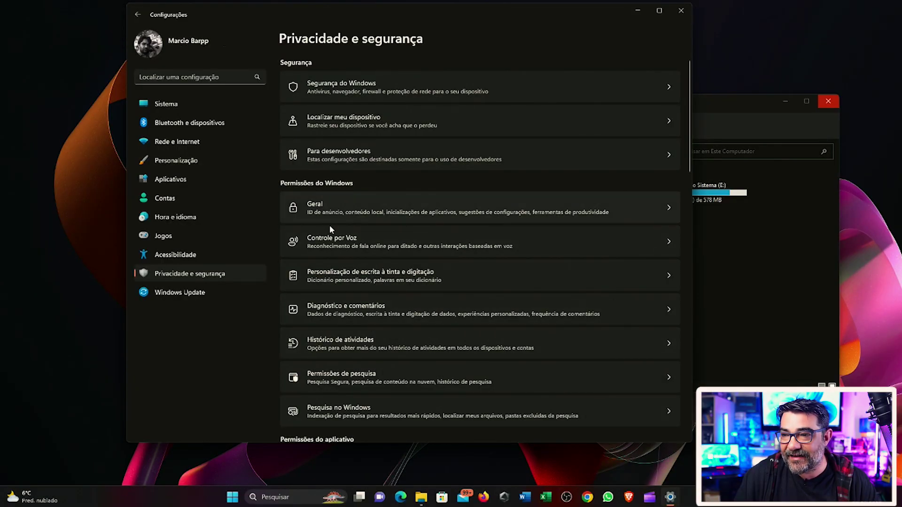
pyautogui.click(337, 347)
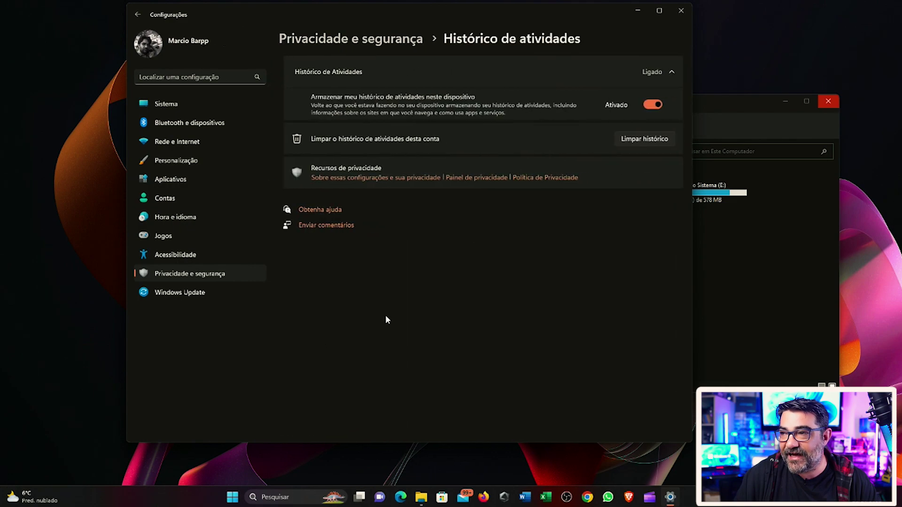
pyautogui.click(650, 105)
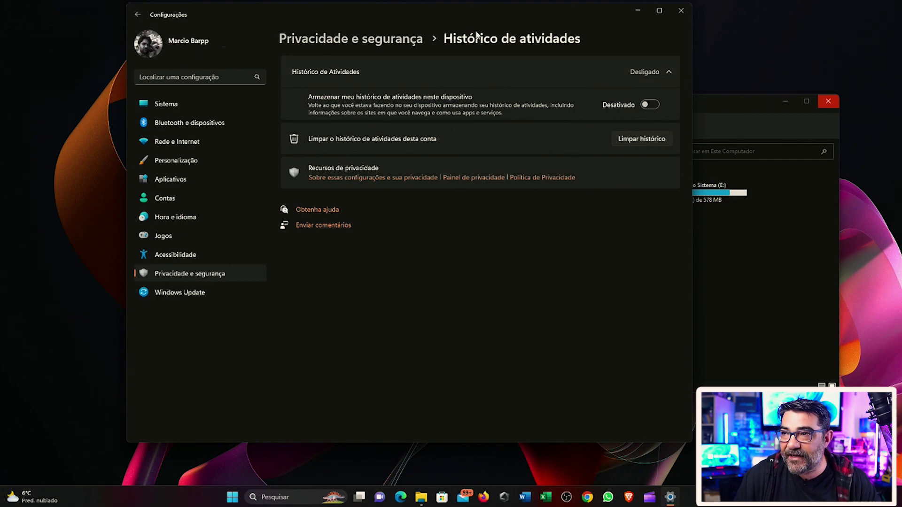
pyautogui.click(418, 40)
pyautogui.scroll(-3, 374, 334)
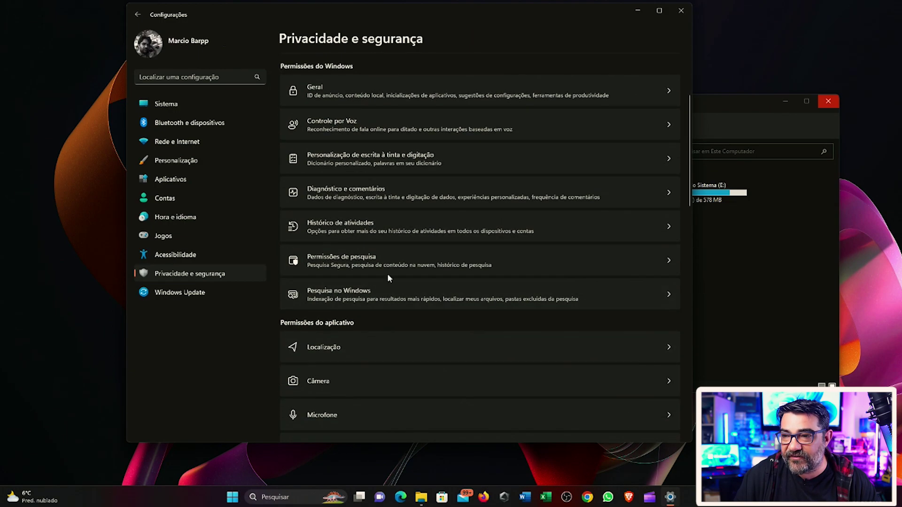